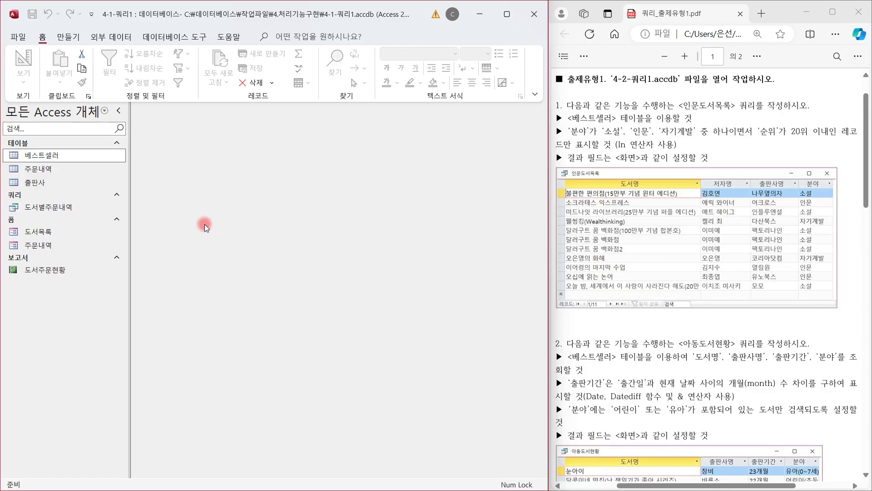
View the 베스트셀러 table and the 도서별주문내역 query in turn, closing both after viewing
double_click(53, 155)
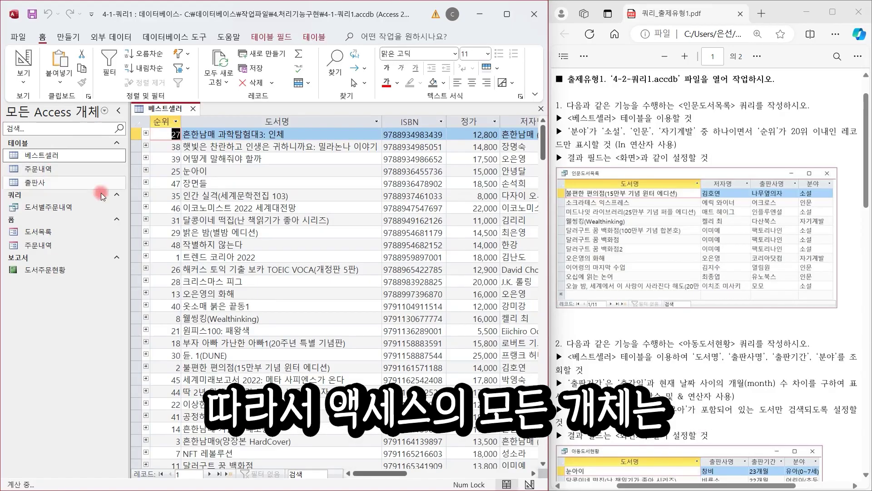
double_click(64, 207)
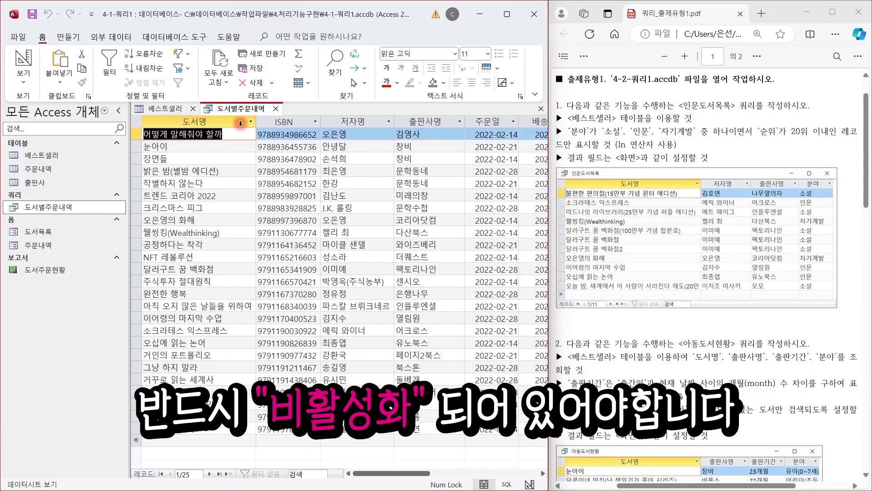
left_click(276, 109)
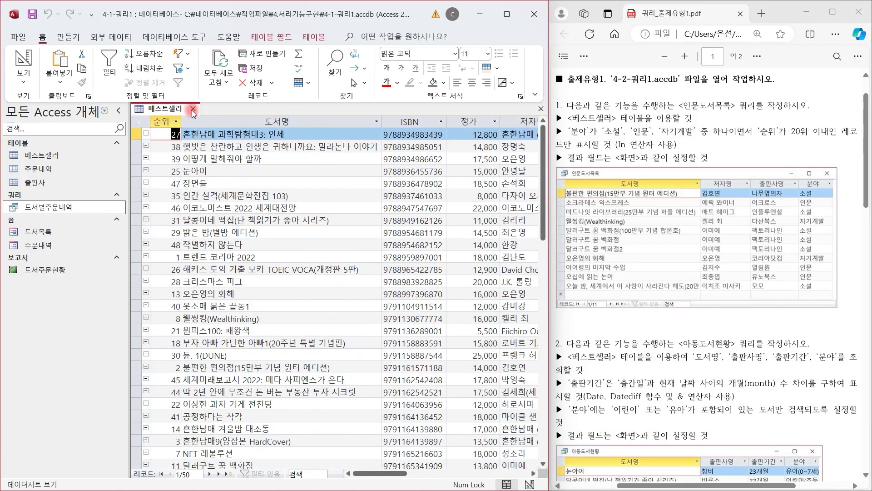
left_click(193, 108)
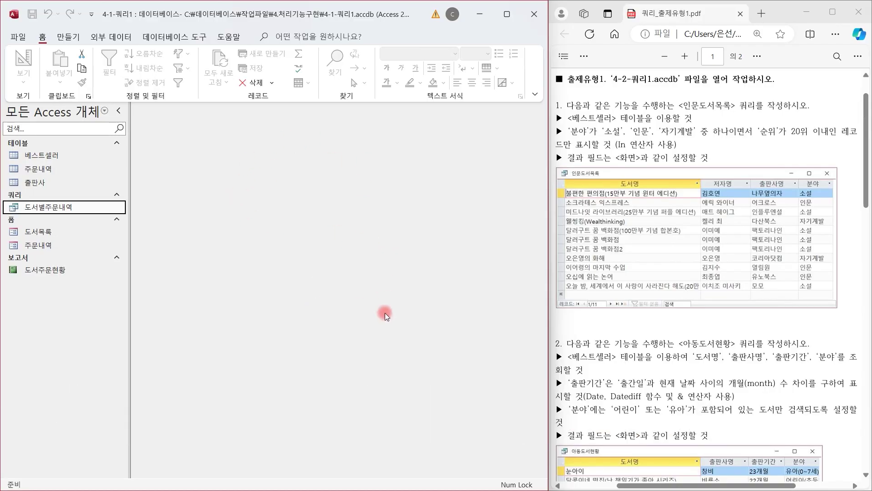
Create a new query in design view based on the 베스트셀러 table, with its field list enlarged to show every field
left_click(78, 39)
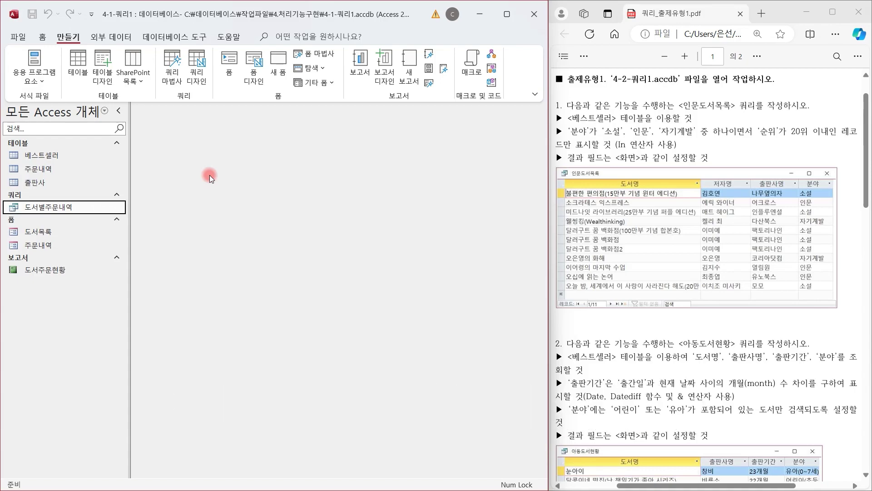
left_click(120, 111)
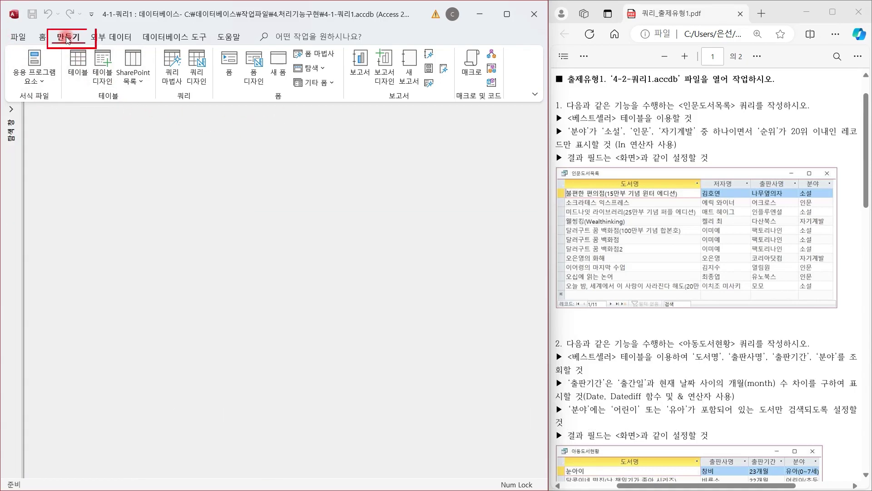
left_click(200, 83)
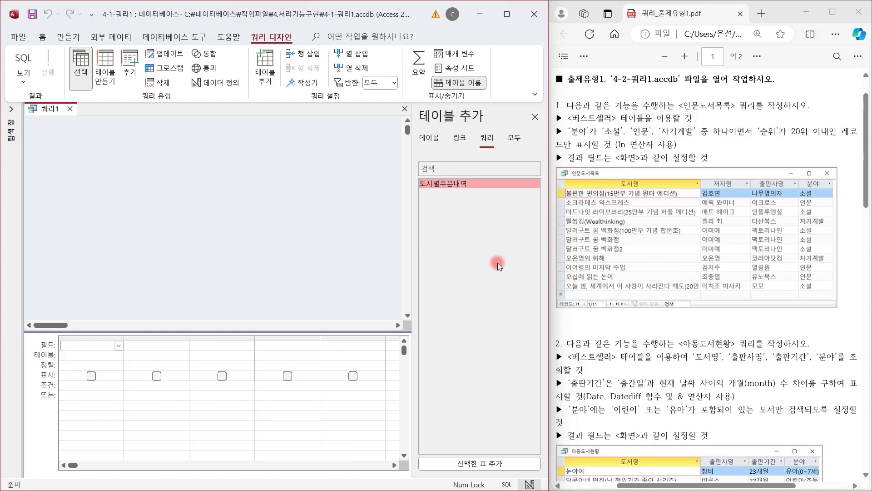
left_click(429, 140)
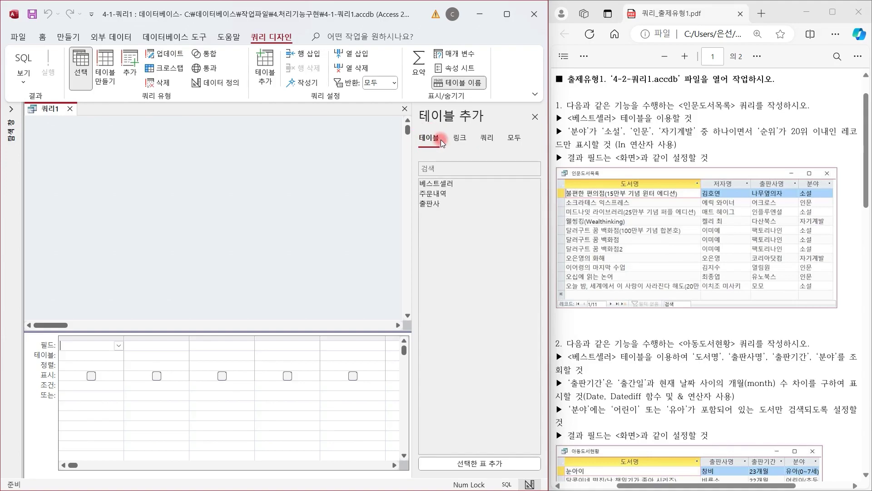
left_click(457, 184)
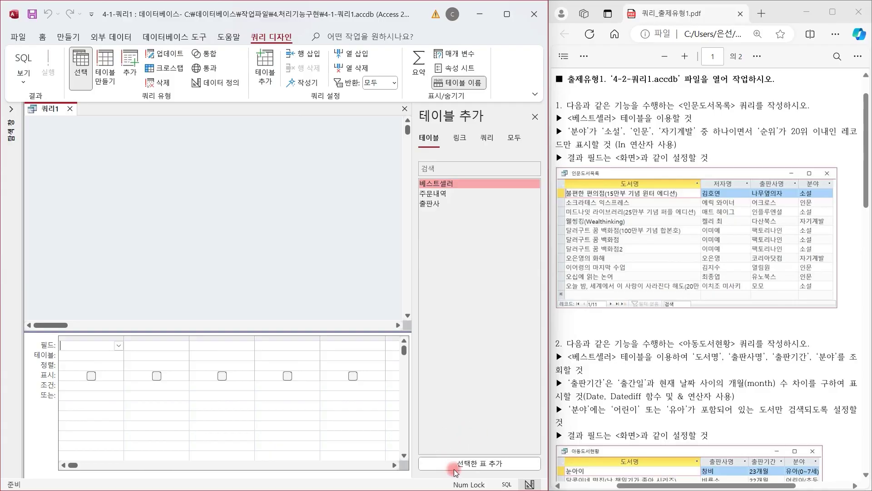
left_click(499, 465)
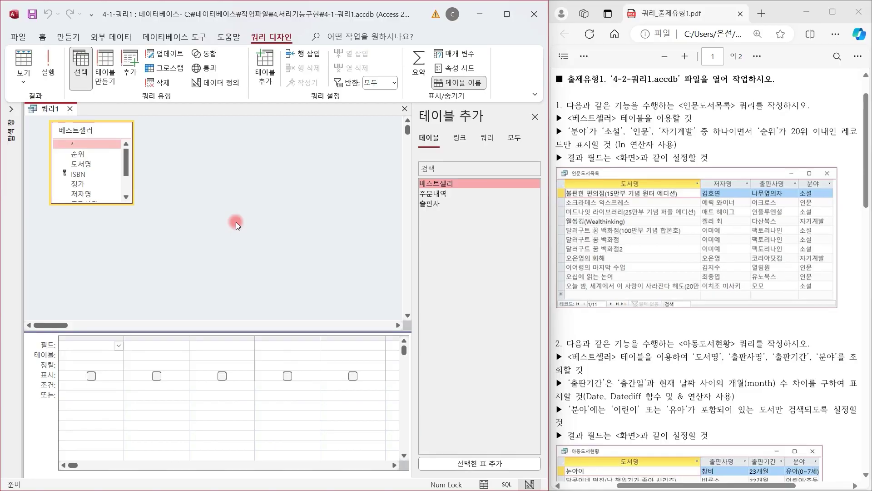
left_click_drag(102, 203, 101, 247)
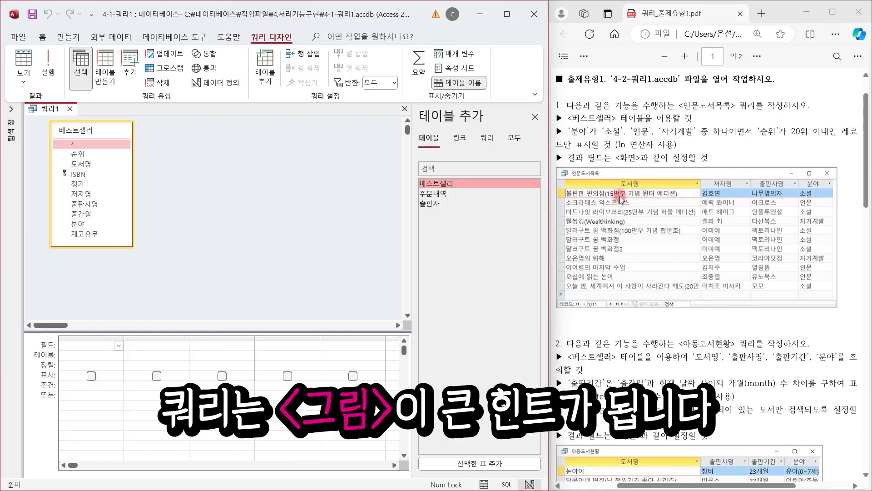
Add the 도서명, 저자명, 출판사명 and 분야 fields to the query and preview its records
double_click(86, 163)
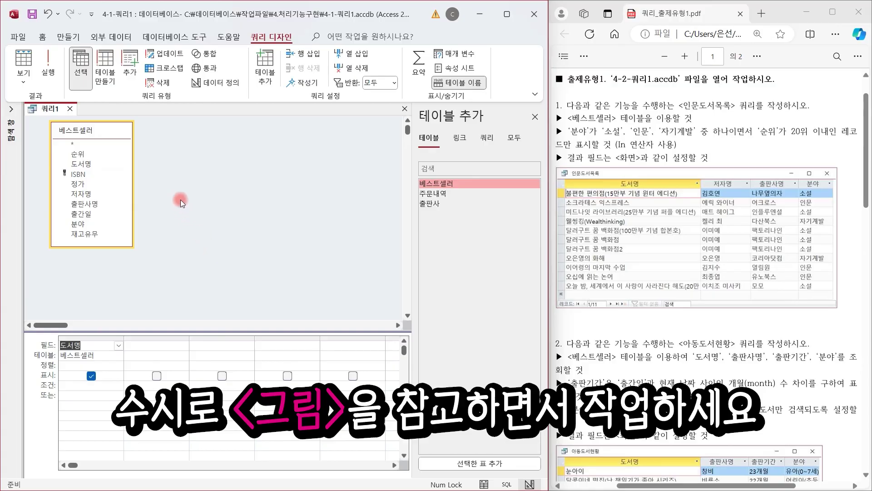
double_click(98, 193)
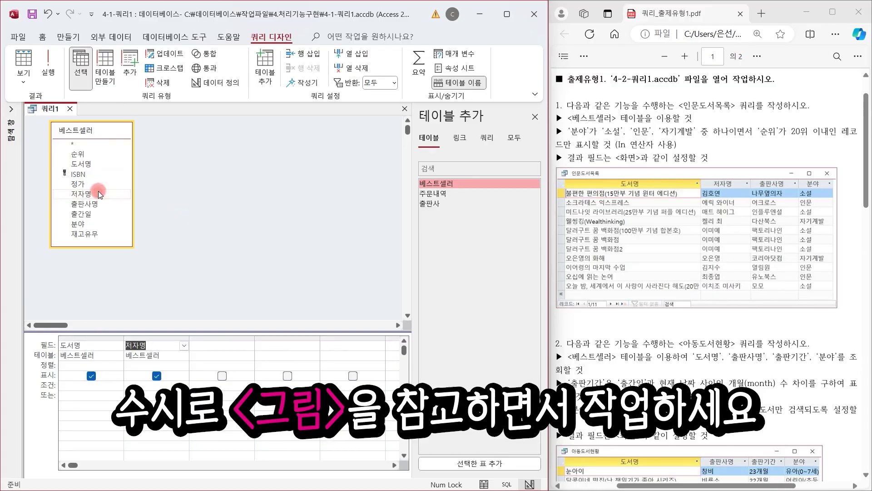
double_click(97, 204)
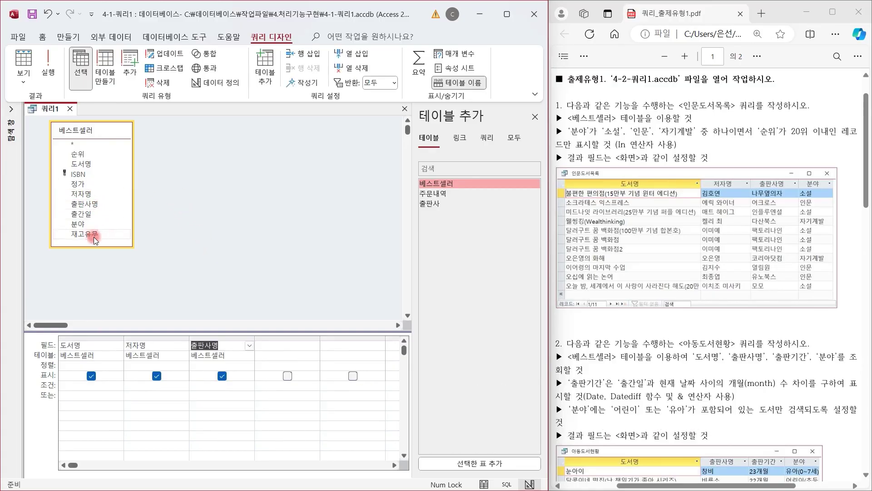
double_click(87, 224)
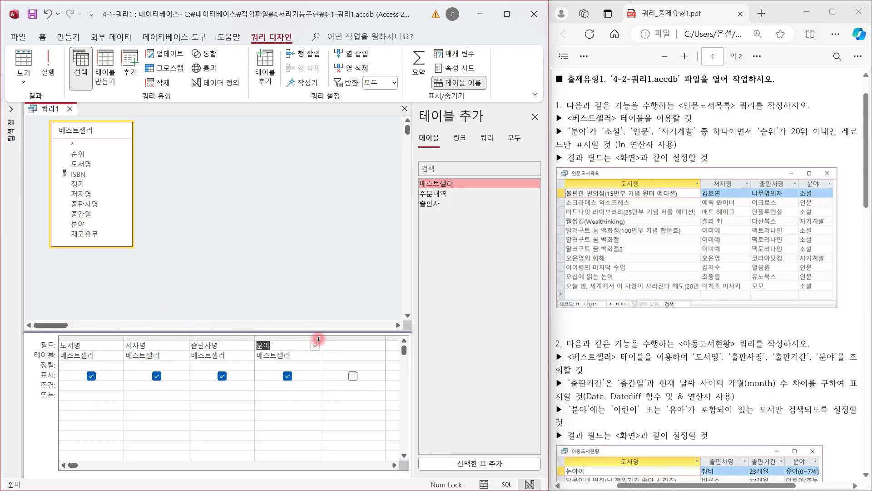
left_click(19, 62)
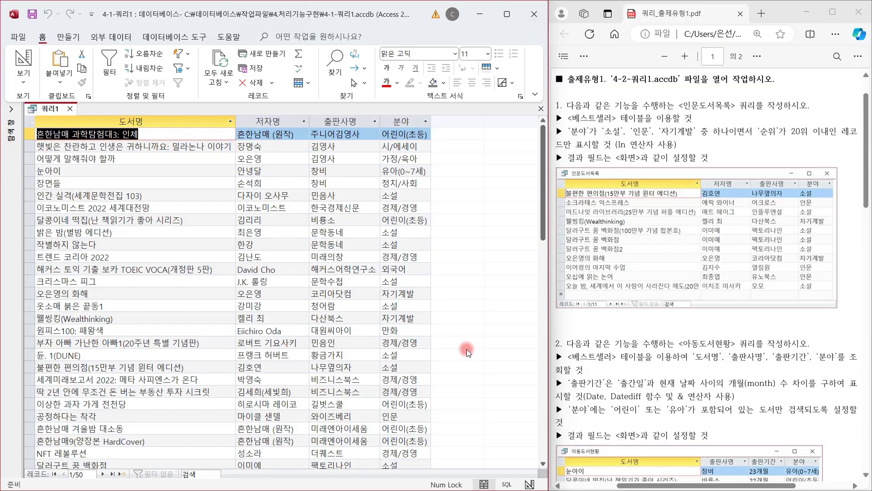
left_click(21, 59)
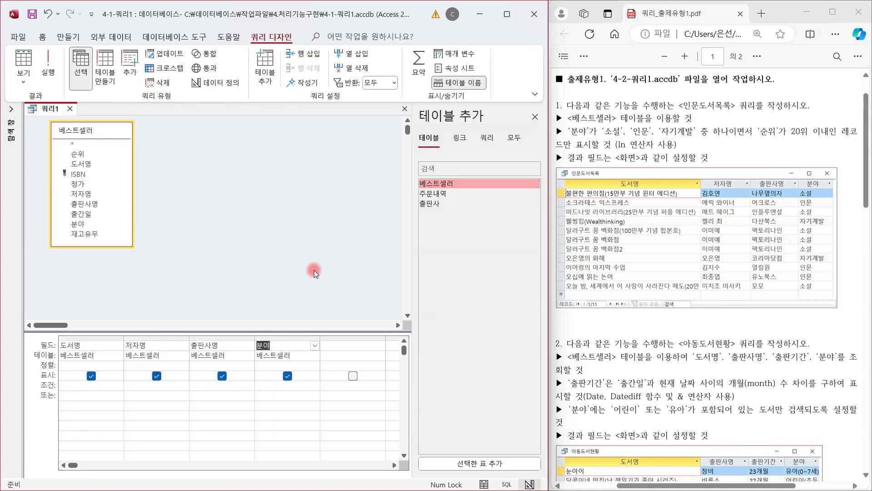
Set the criterion of the 분야 field to in(소설,인문,자기계발) using the zoom editor
left_click(278, 386)
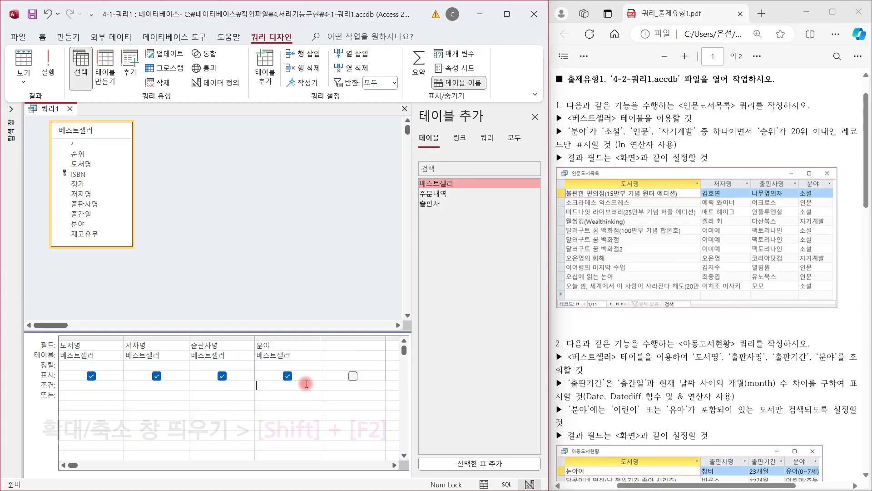
key("shift+F2")
left_click_drag(349, 156, 366, 96)
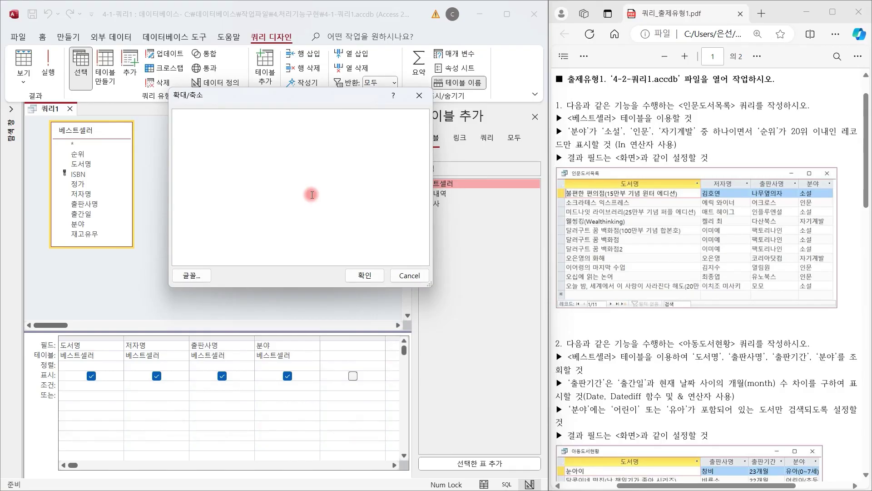
type("in(t")
key("BackSpace")
type("소")
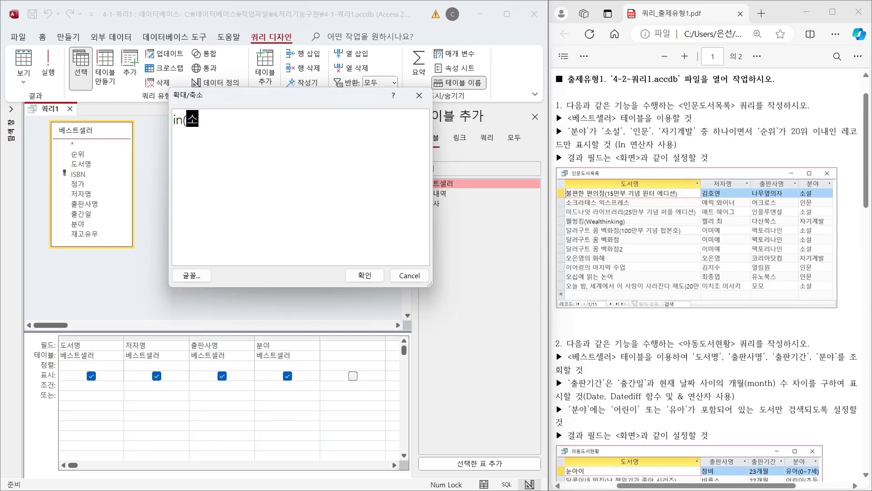
type("설,인문")
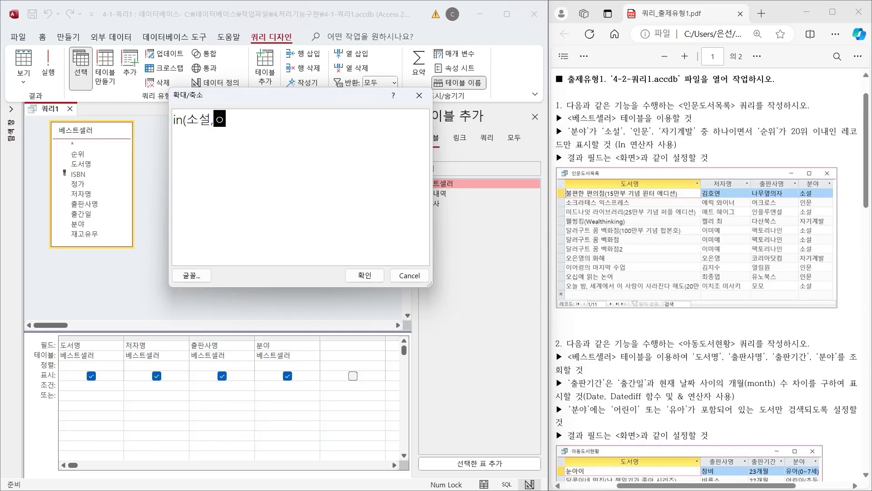
type(",자긱")
type("계발)")
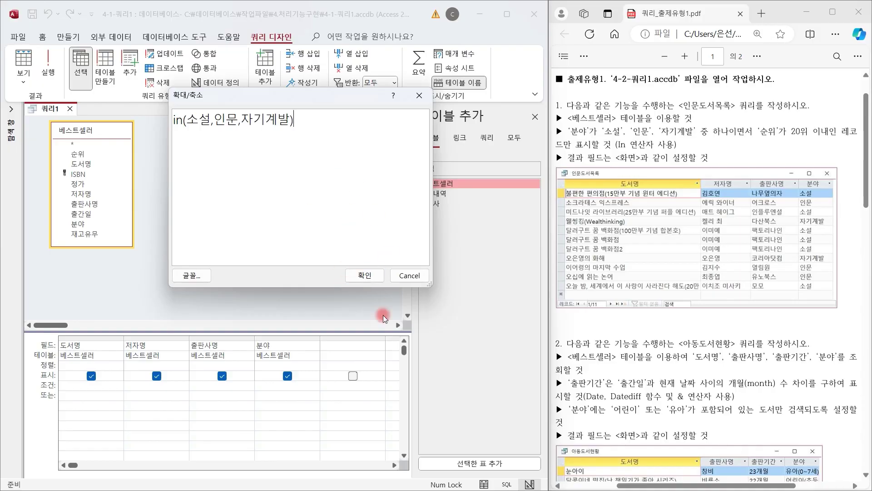
left_click(365, 275)
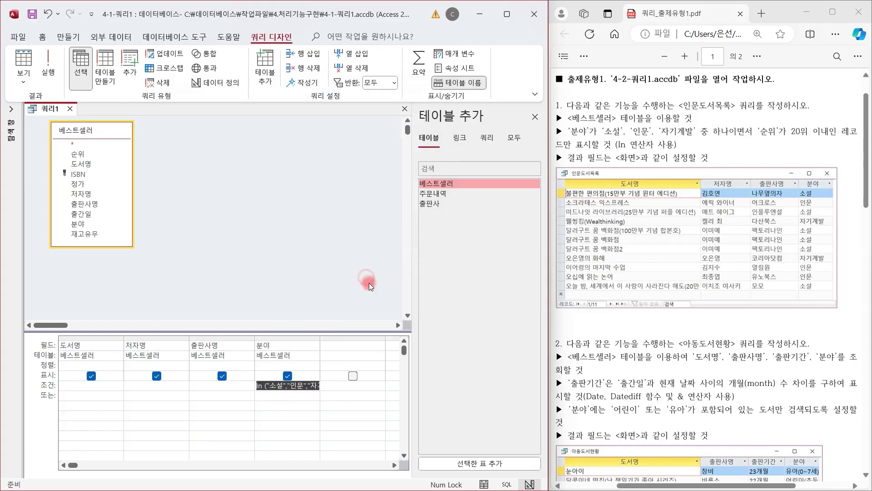
Widen the 분야 column to fit its full criterion and preview the filtered records before returning to the design
double_click(321, 339)
left_click(367, 385)
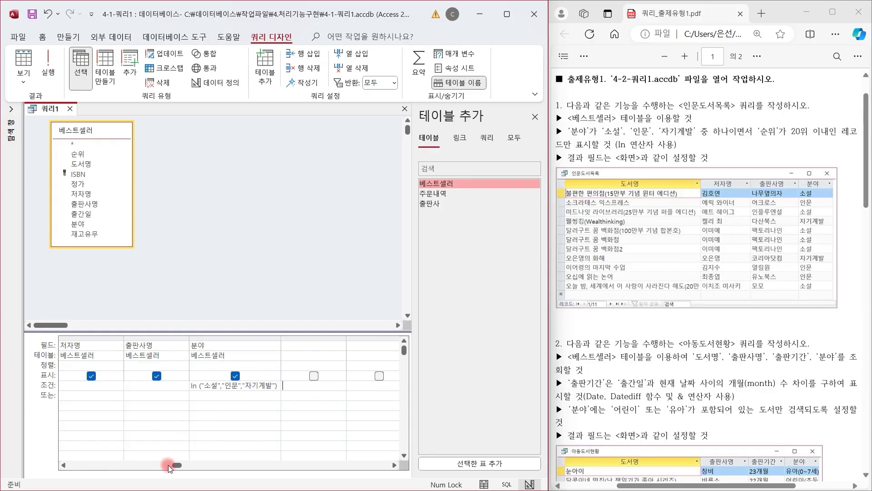
left_click_drag(178, 465, 108, 460)
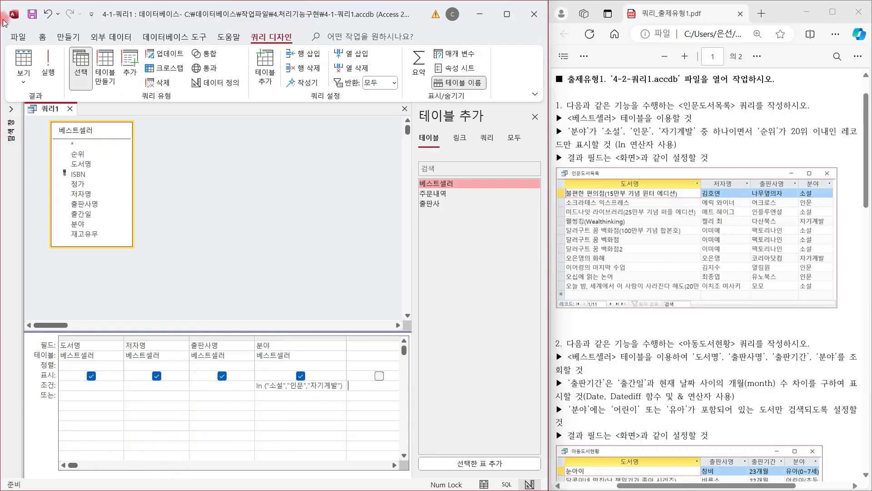
left_click(24, 61)
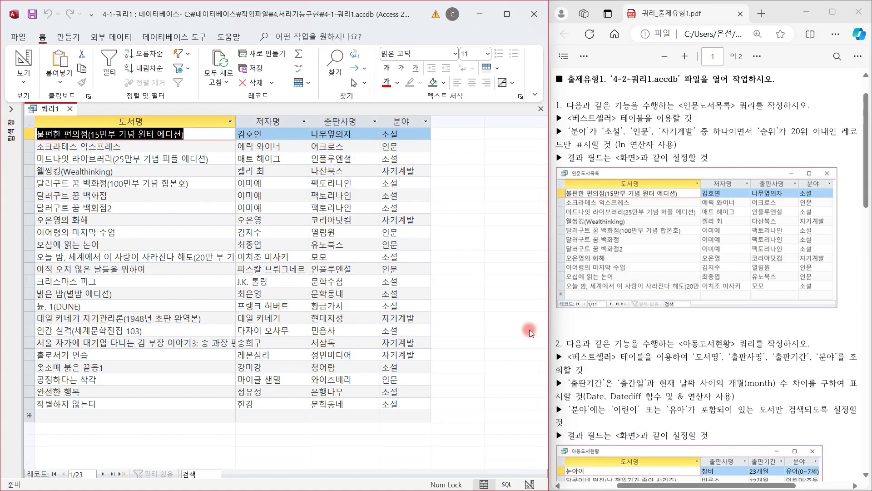
left_click(28, 53)
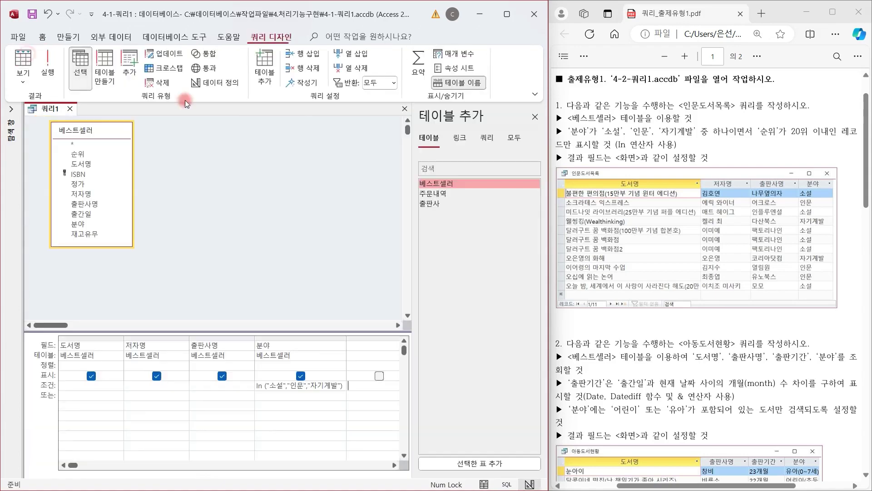
Add the 순위 field to the query and hide it from the results, closing the table-adding pane
left_click(88, 153)
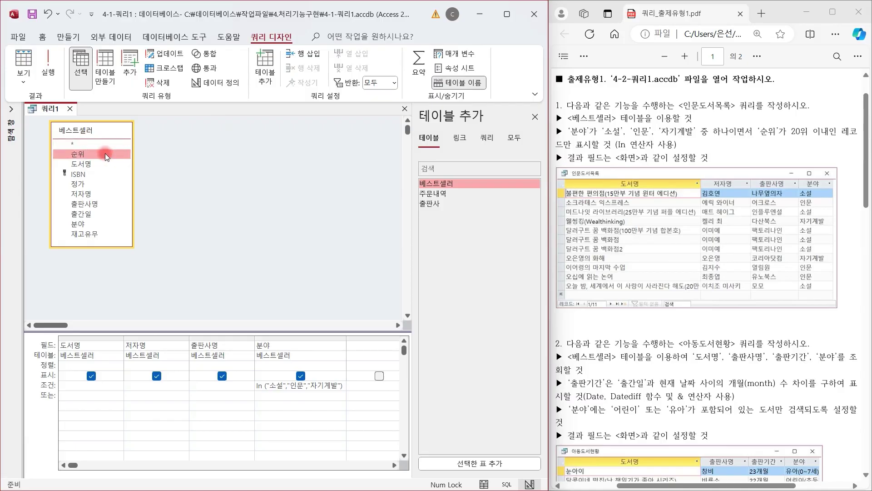
double_click(92, 152)
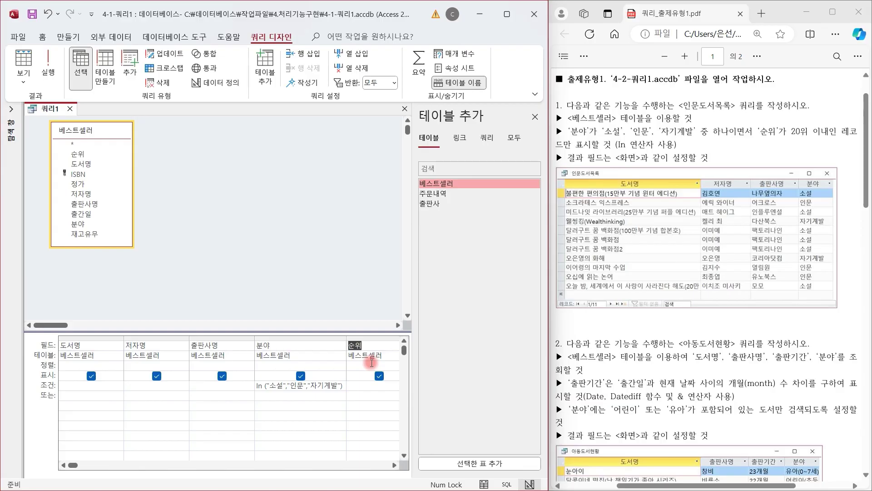
left_click(535, 117)
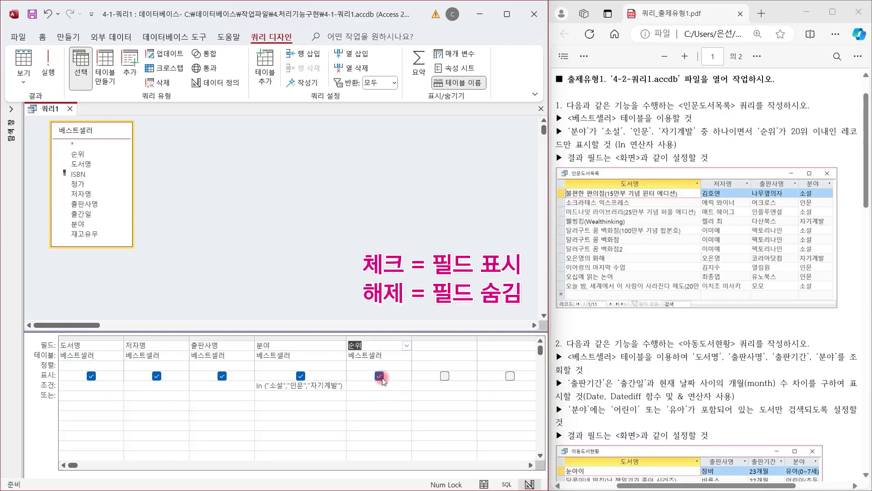
left_click(380, 376)
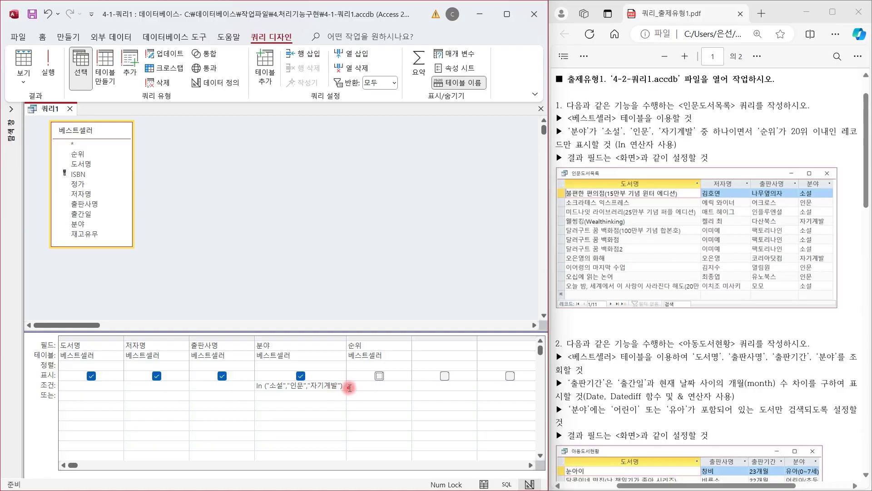
Set the criterion of the 순위 field to <=20 and display the query results
left_click(368, 387)
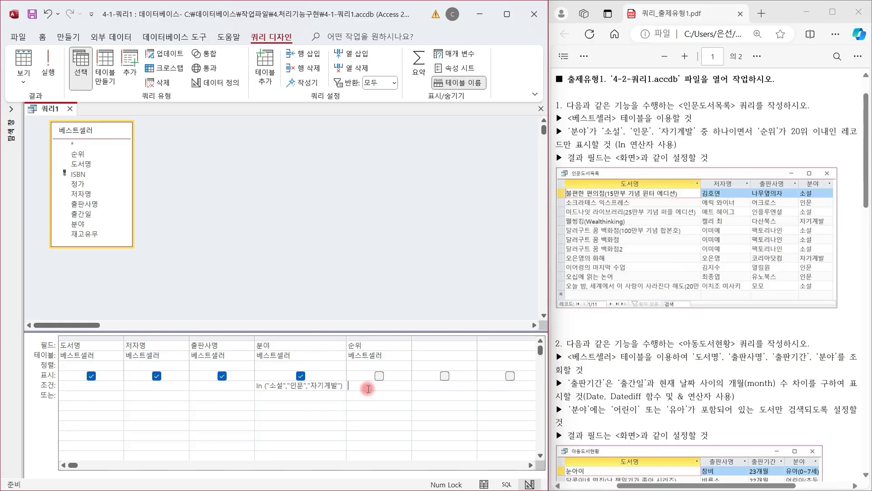
type("<=")
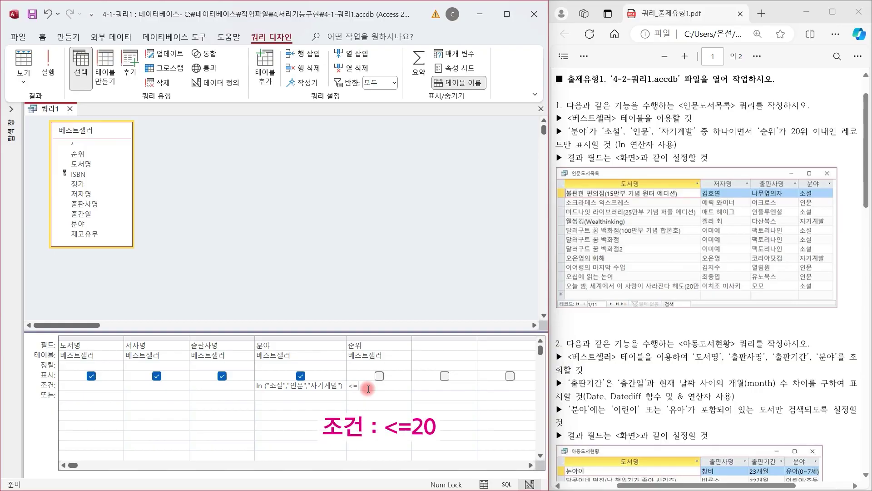
type("20")
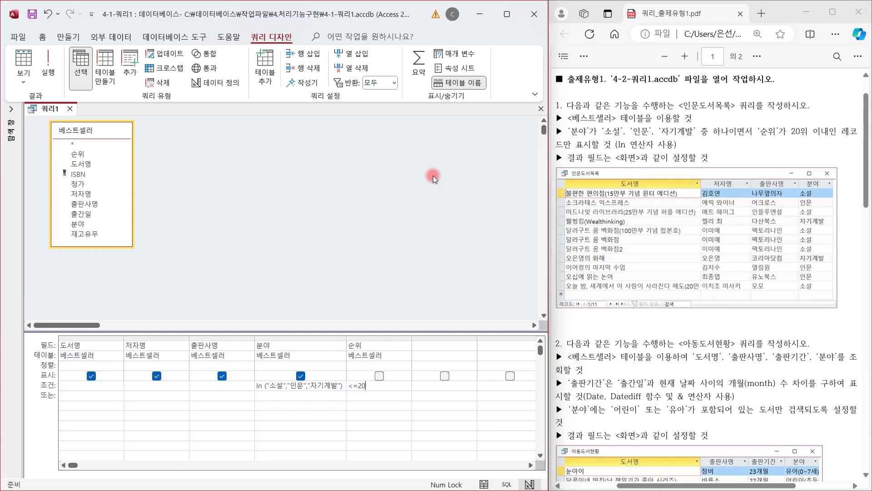
left_click(24, 63)
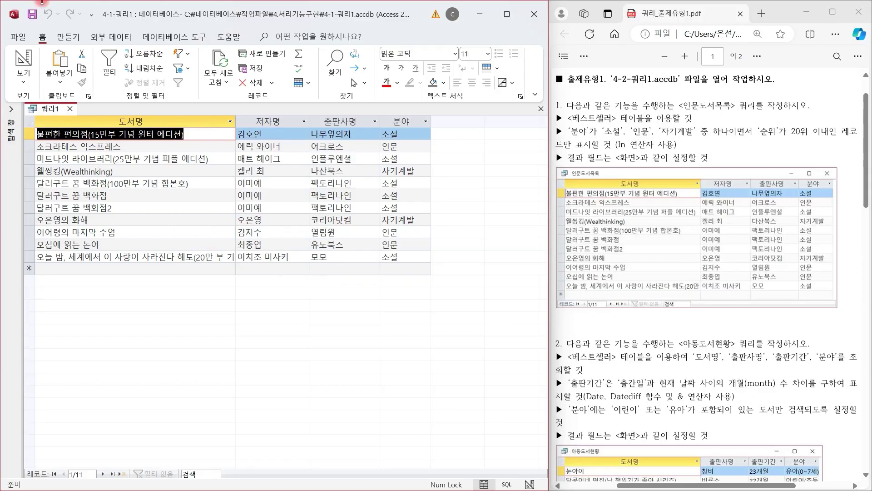
Save the query under the name 인문도서목록
left_click(34, 16)
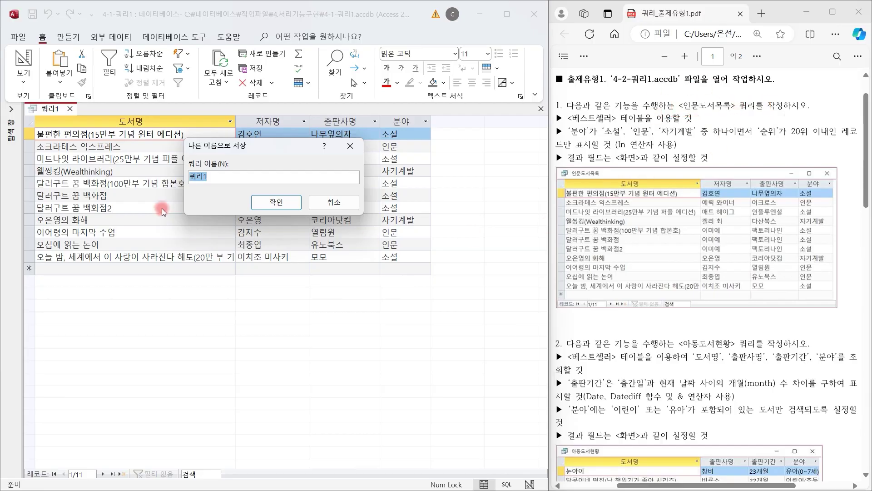
left_click(212, 181)
key("BackSpace")
key("BackSpace")
key("BackSpace")
type("인무")
type("도서목록")
left_click(268, 203)
Expand the object list to locate the saved 인문도서목록 query and close its open results
left_click(11, 109)
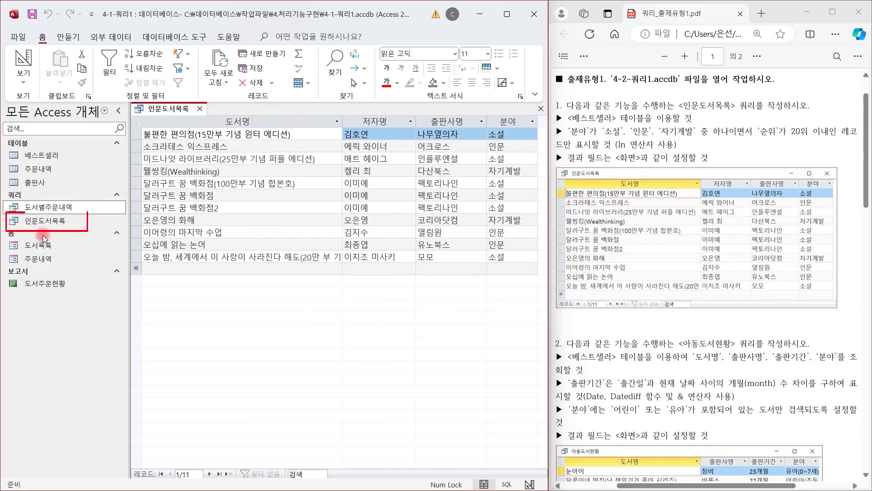
left_click(36, 222)
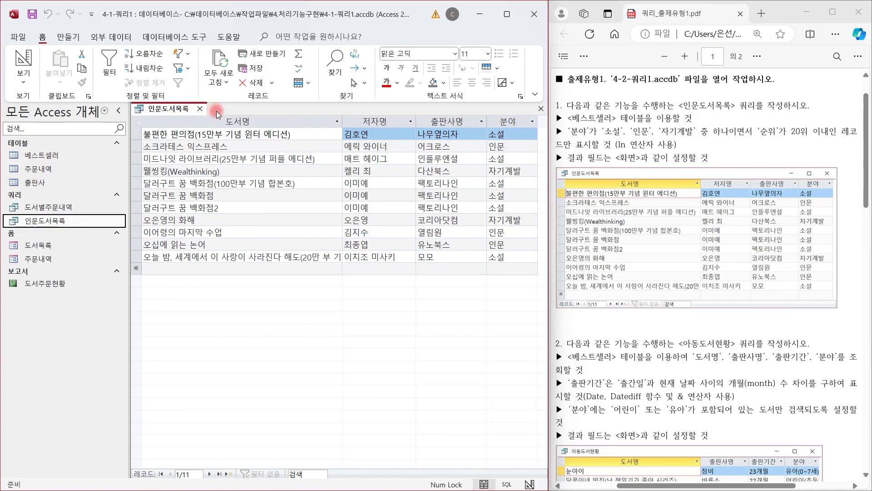
left_click(199, 108)
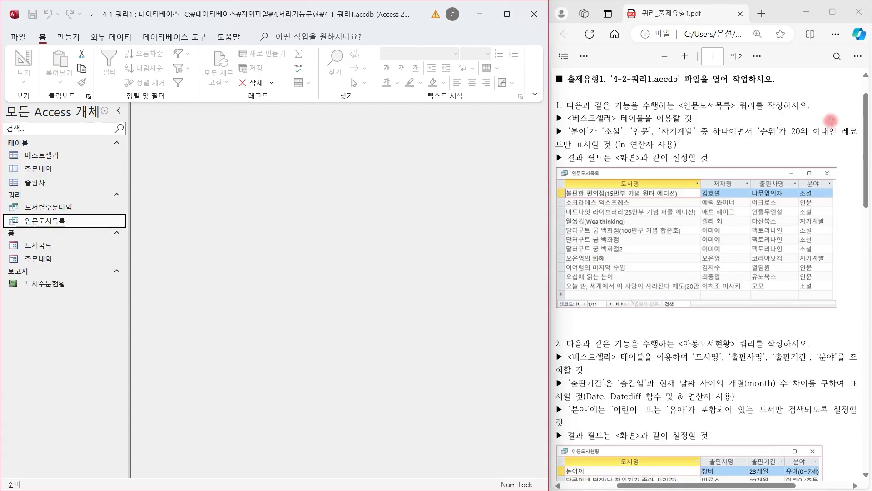
Create a new query in design view based on the 베스트셀러 table, collapsing the object list and closing the table-adding pane
left_click_drag(865, 106, 865, 177)
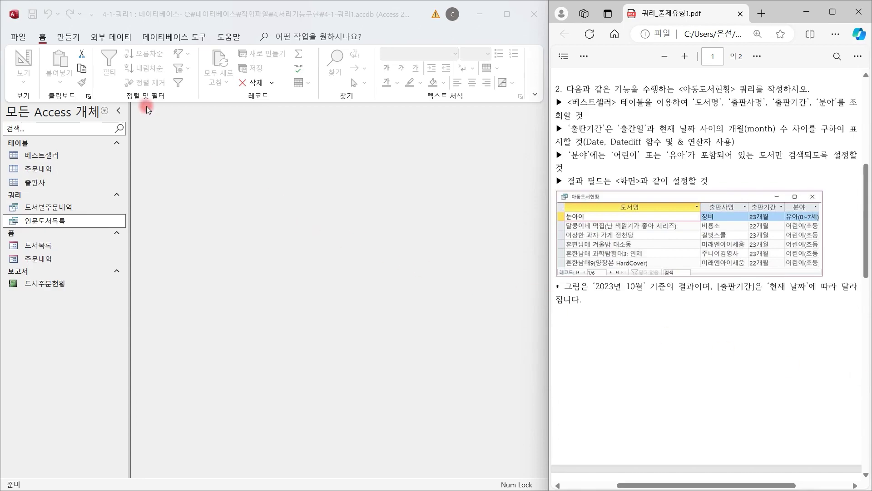
left_click(68, 39)
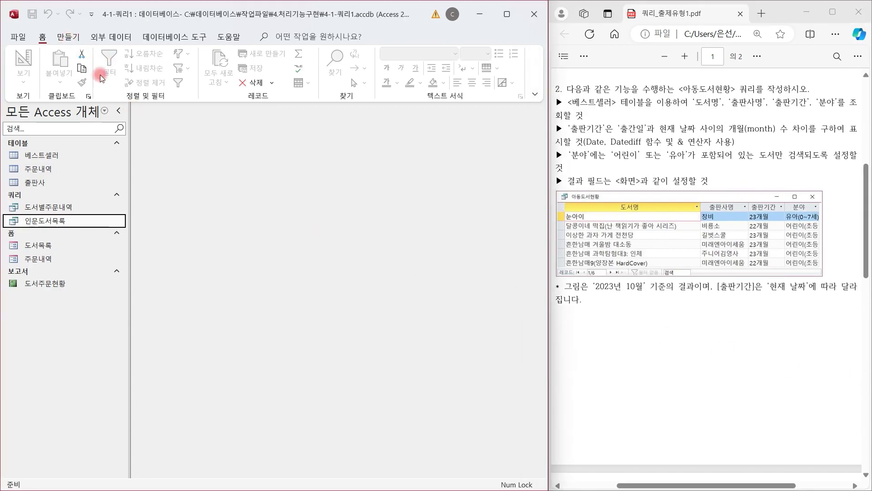
left_click(68, 37)
left_click(119, 111)
left_click(201, 62)
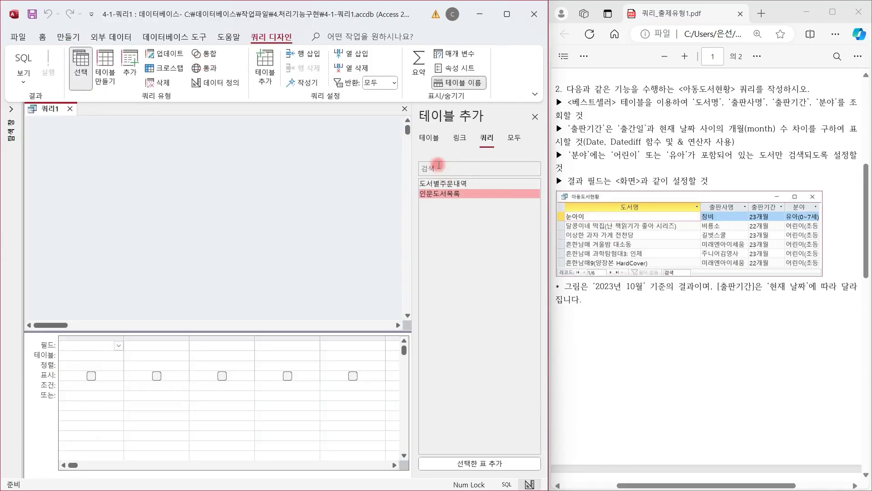
left_click(428, 137)
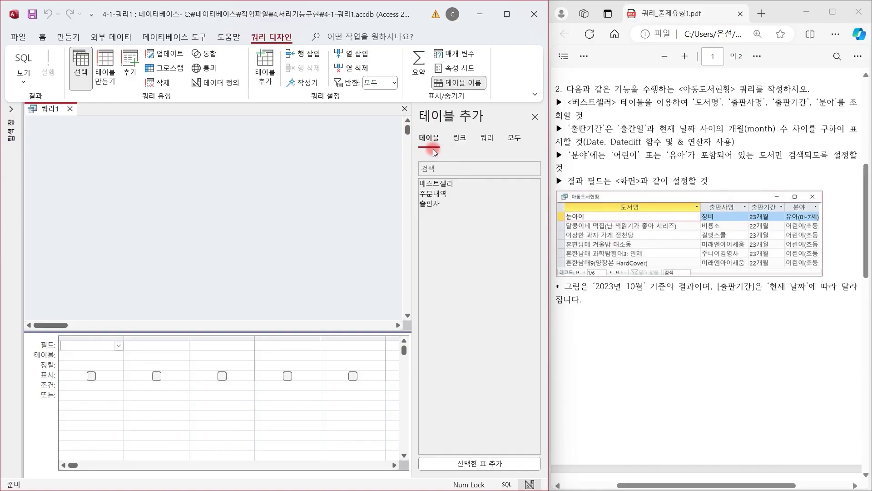
double_click(457, 183)
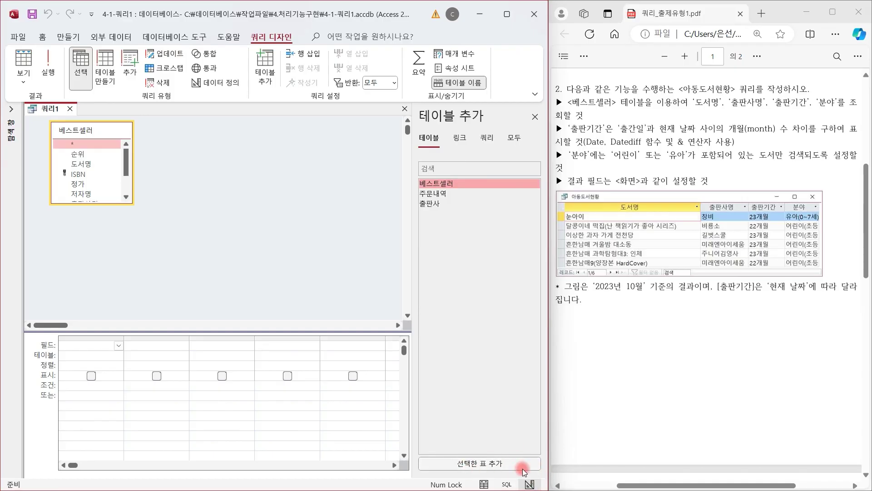
left_click(535, 117)
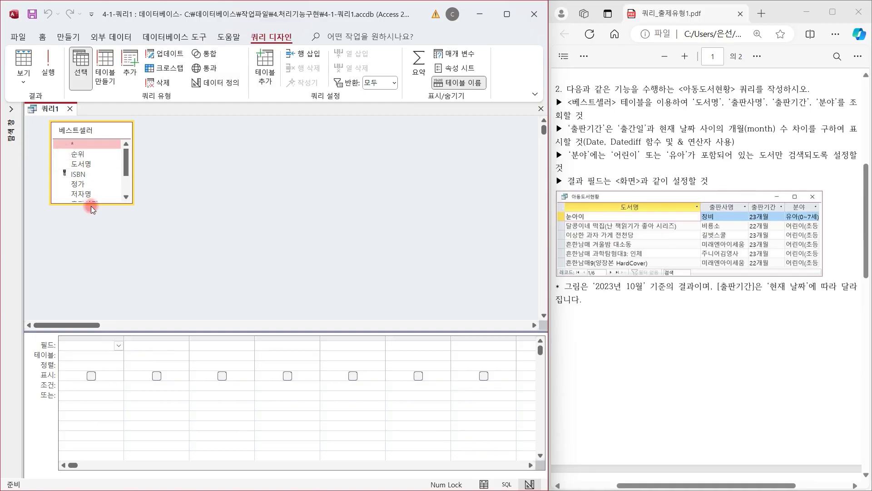
Enlarge the 베스트셀러 field list and add the 도서명, 출판사명, 출간일 and 분야 fields to the query
left_click_drag(91, 204, 91, 259)
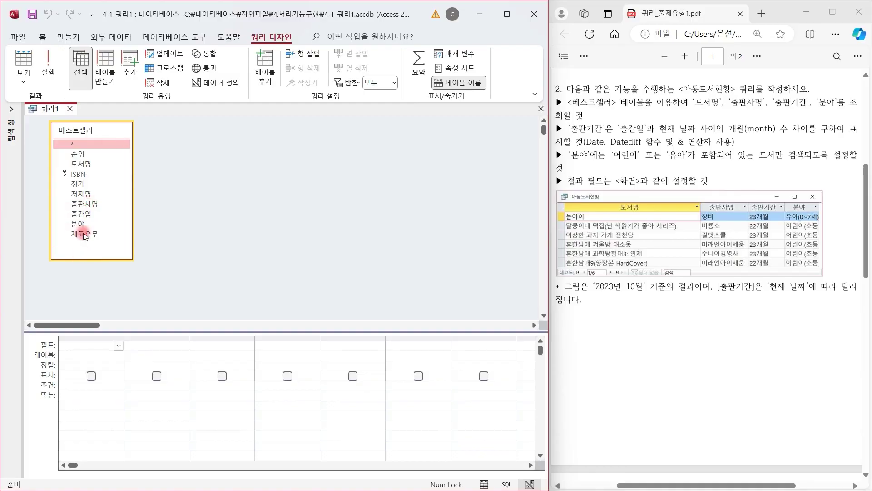
double_click(92, 165)
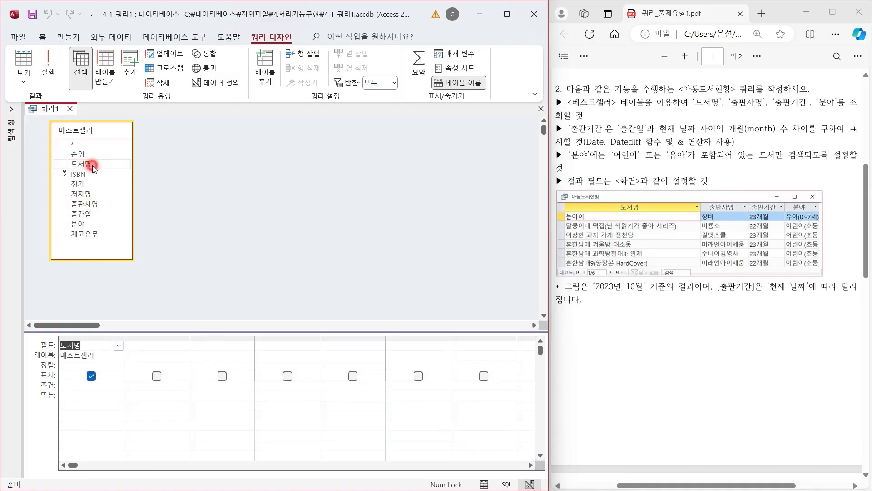
double_click(98, 206)
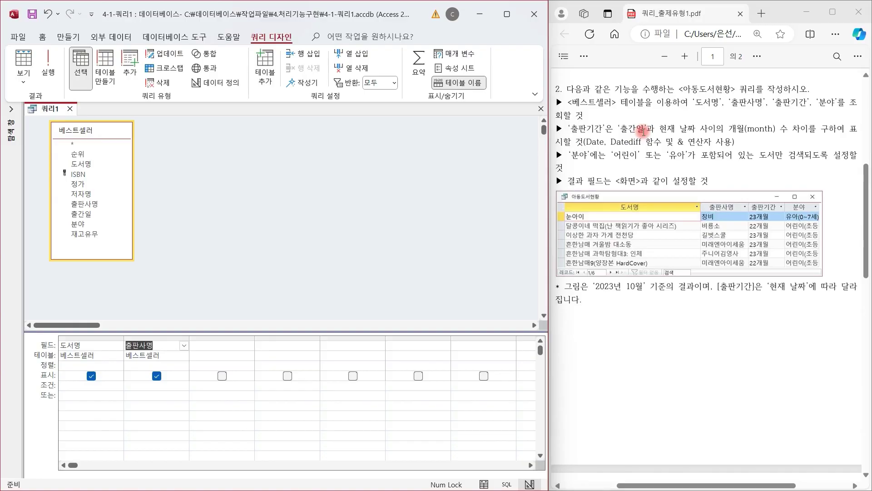
double_click(87, 214)
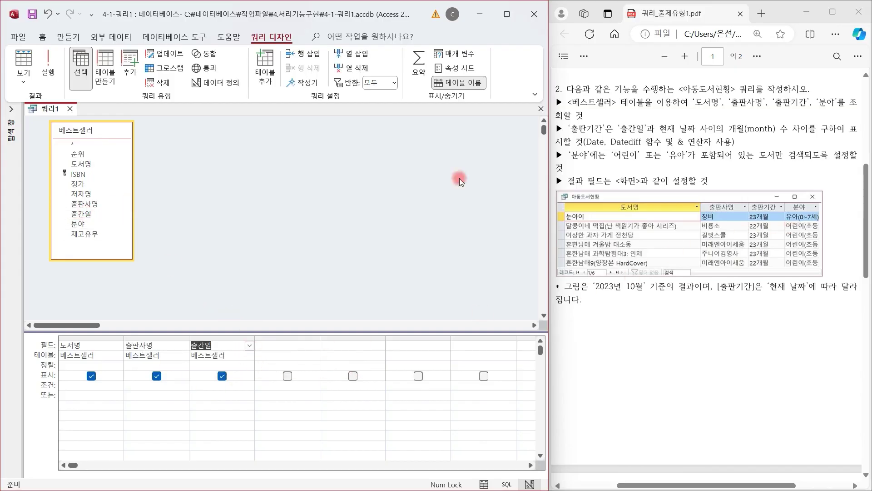
double_click(93, 223)
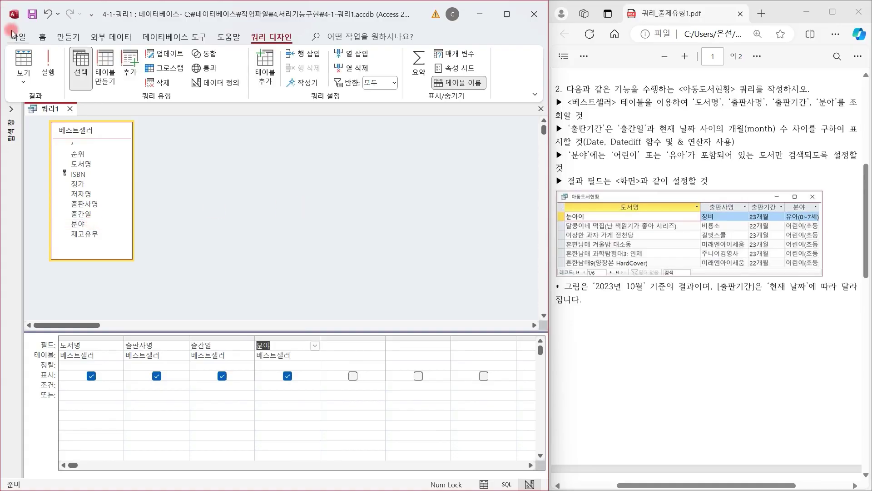
Preview the records of the new query to examine the 출간일 column and return to the design
left_click(24, 62)
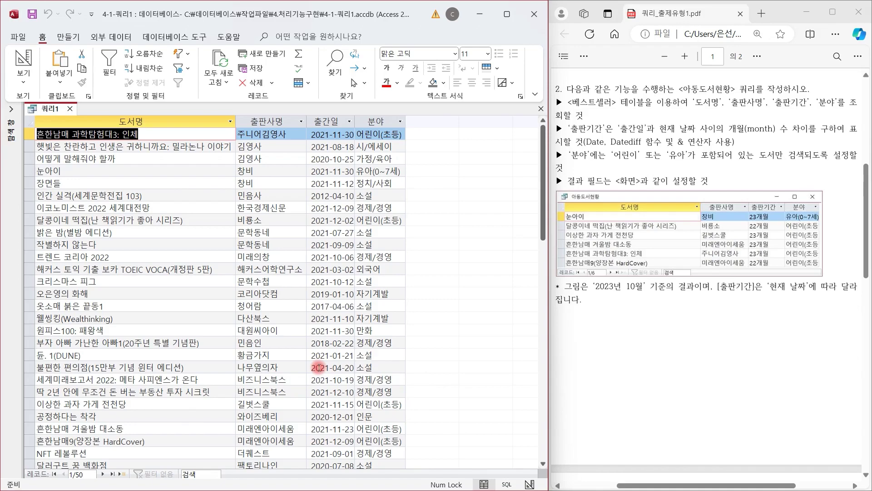
left_click(24, 61)
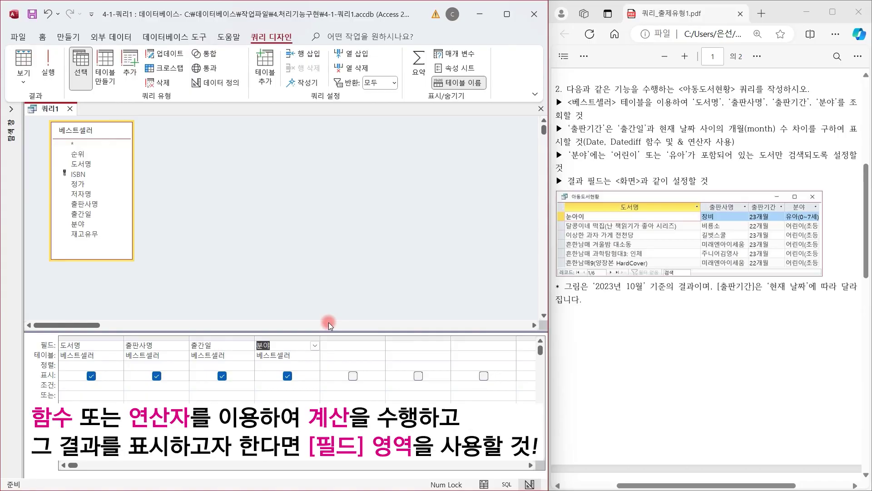
left_click(239, 342)
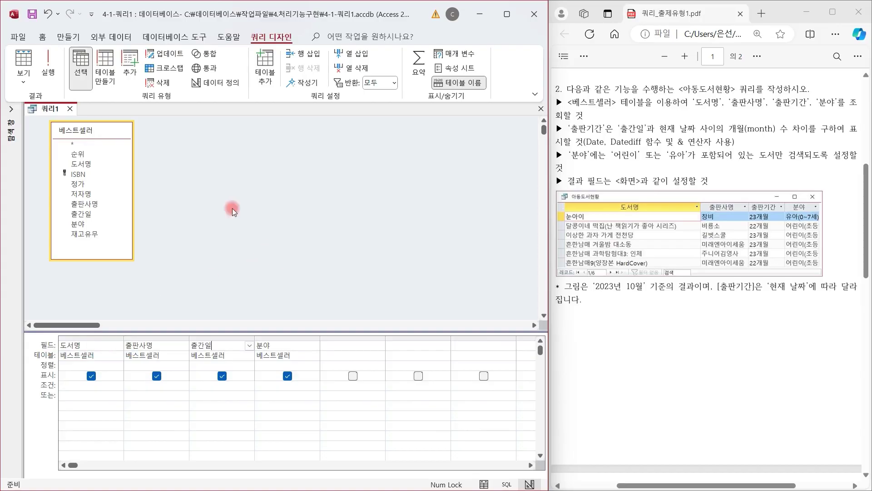
left_click(23, 61)
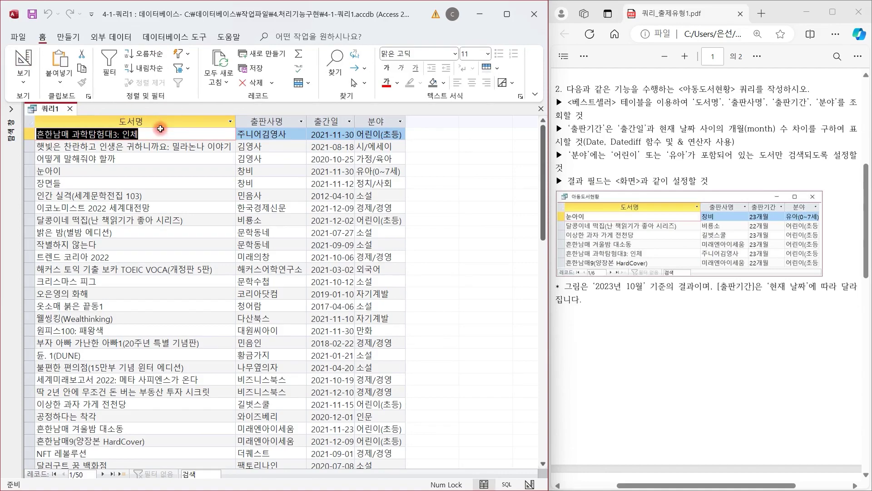
left_click(30, 62)
left_click(29, 61)
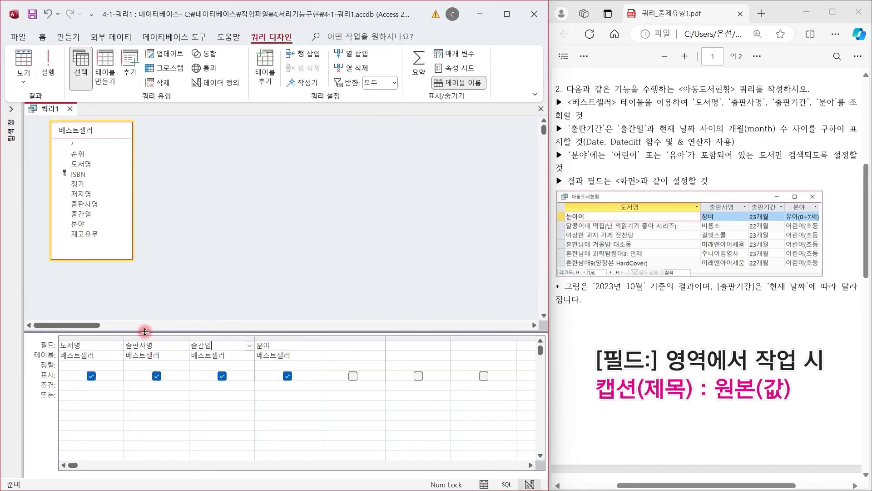
Give the 도서명 field the caption 도서이름 by entering 도서이름:도서명 in the zoom editor
left_click(107, 345)
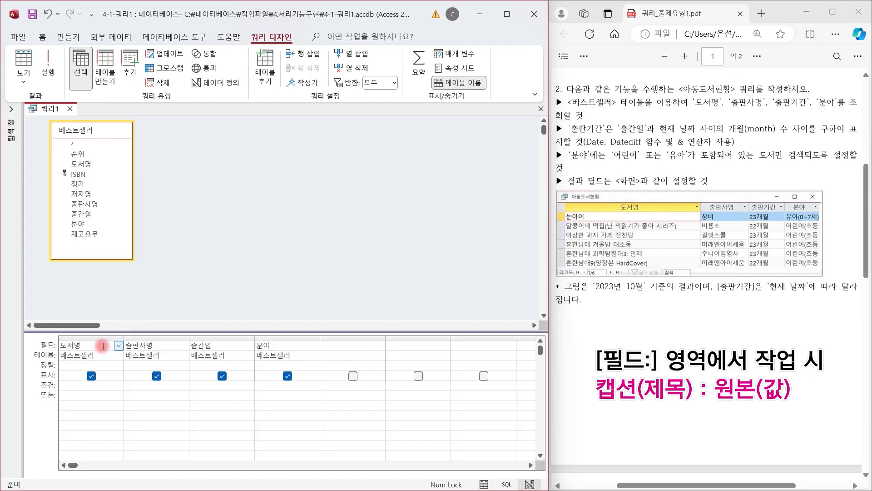
key("shift+F2")
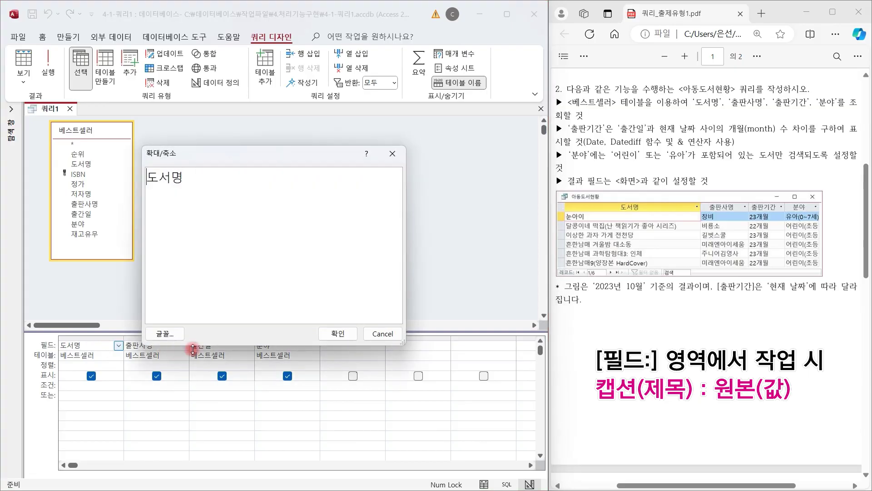
left_click_drag(246, 158, 393, 138)
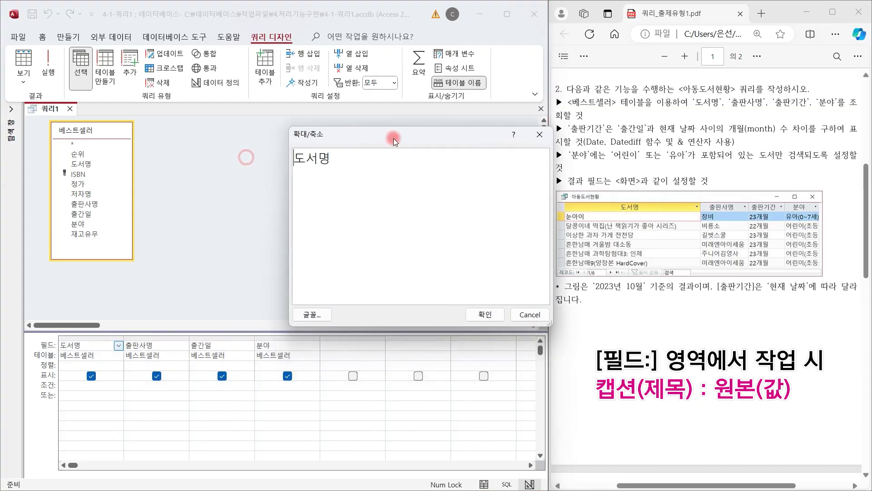
left_click(296, 156)
type(":")
key("Left")
type("도서이")
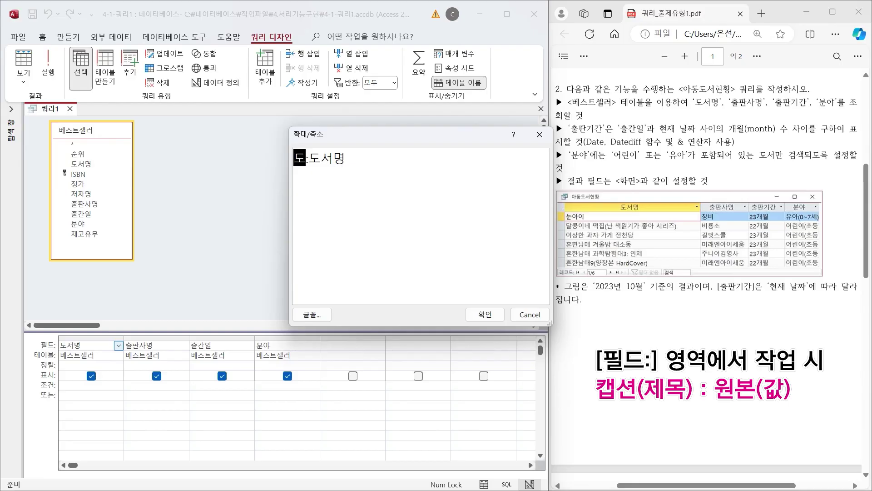
type("름")
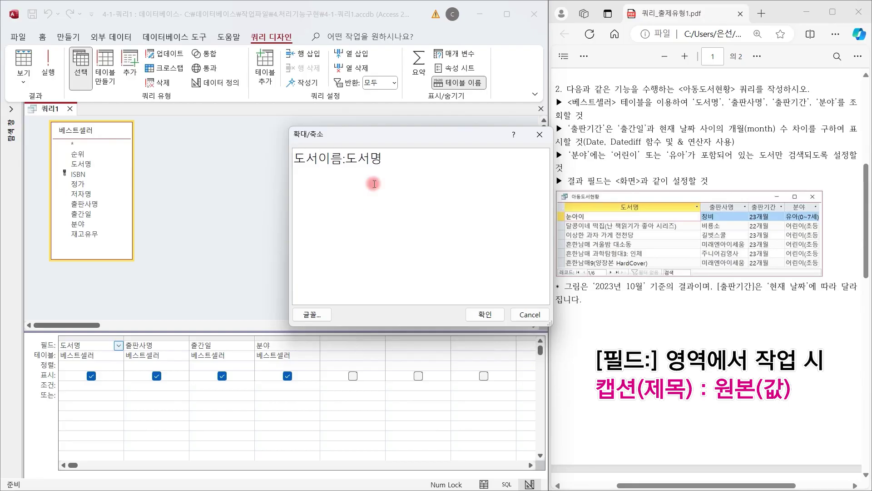
left_click(404, 192)
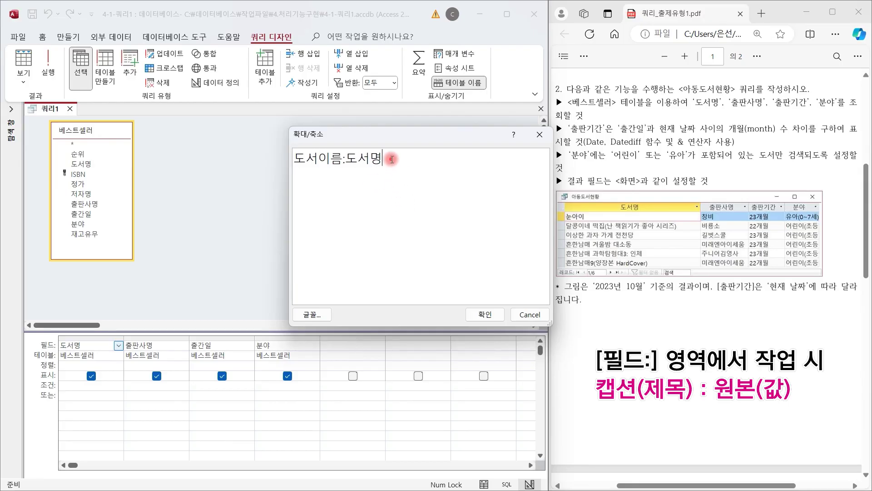
left_click_drag(383, 159, 354, 160)
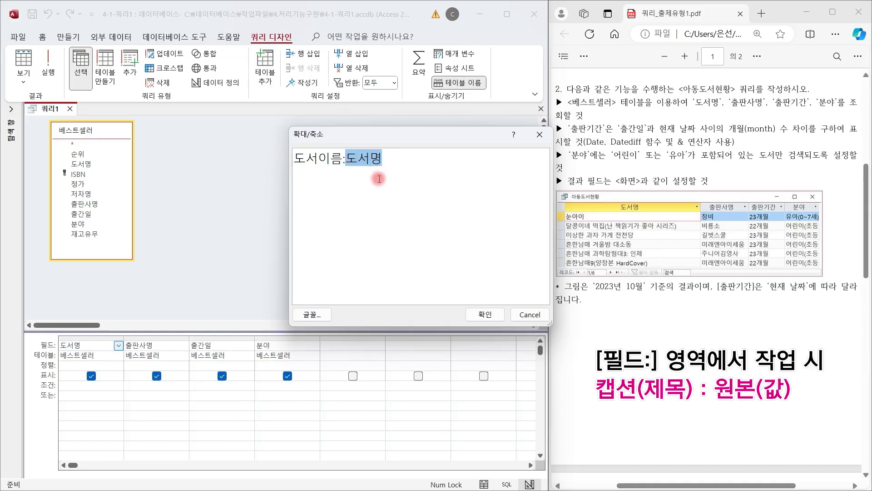
left_click_drag(342, 159, 297, 158)
left_click(416, 158)
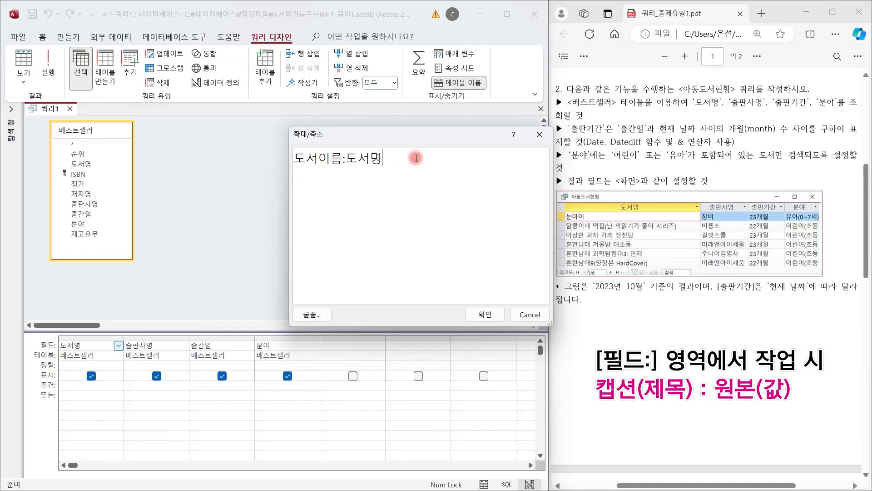
left_click(485, 314)
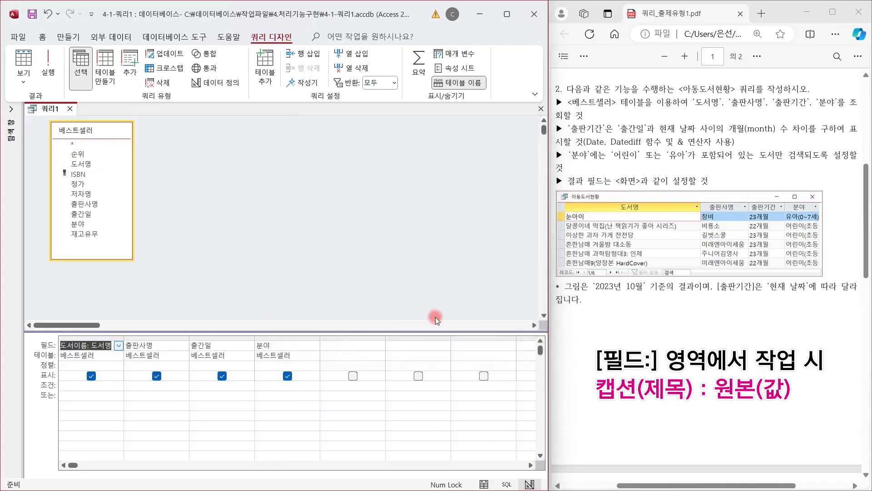
Preview the column with its new caption and remove the 도서이름 caption from the 도서명 field in the design
left_click(19, 60)
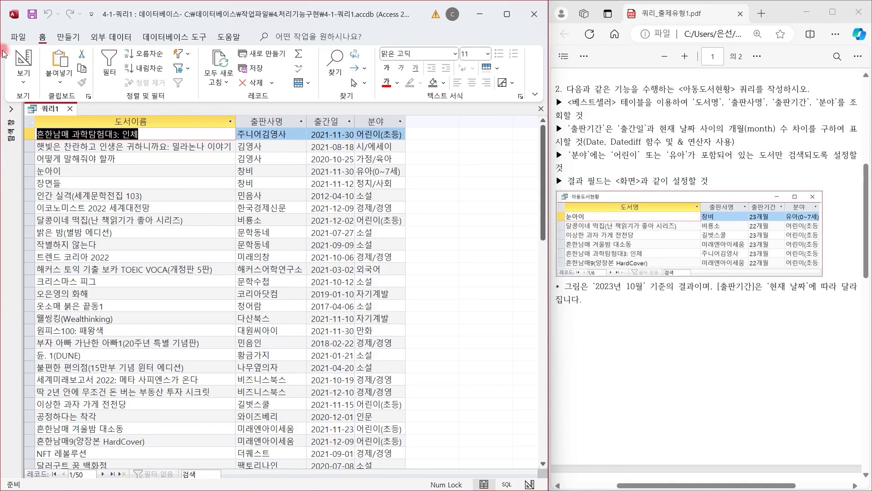
left_click(31, 59)
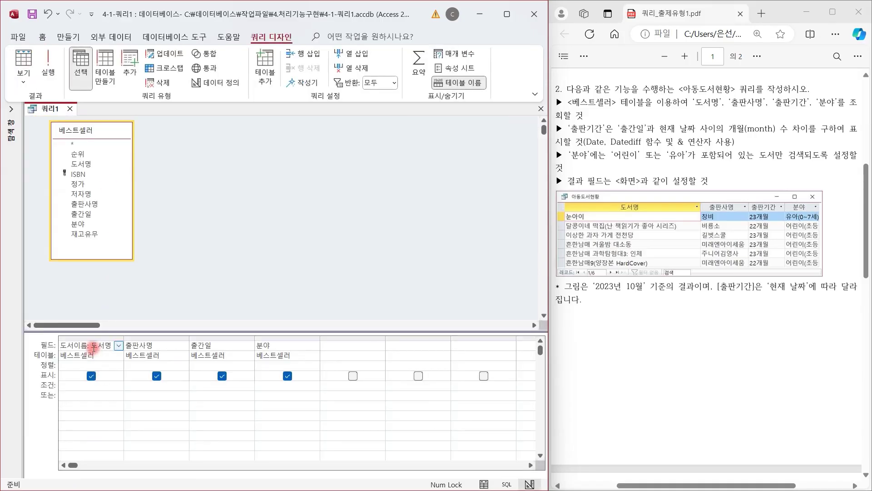
left_click_drag(90, 345, 42, 345)
key("Delete")
Open the 출간일 field in the zoom editor and put the caption 출판기간: in front of it
key("Tab")
key("Tab")
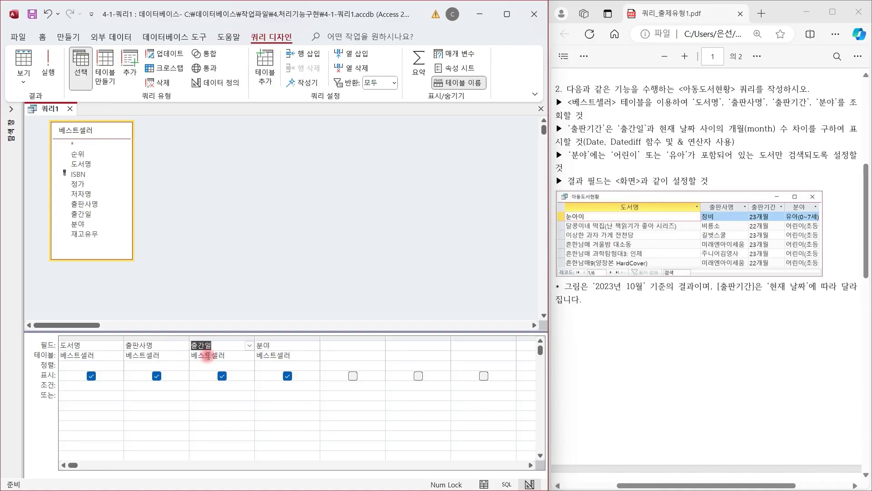
left_click(193, 345)
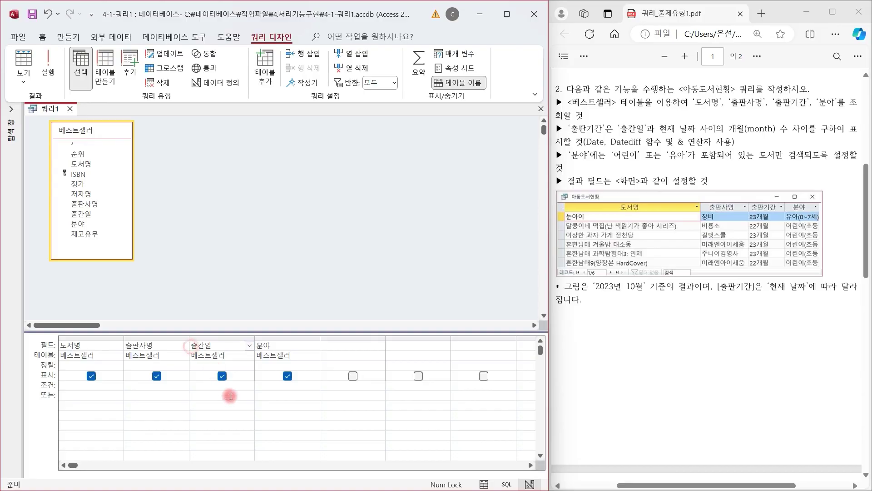
key("shift+F2")
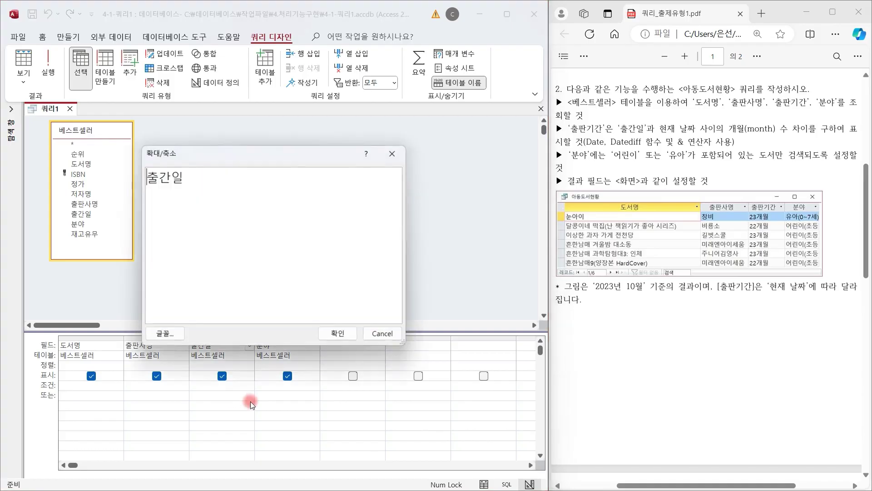
left_click_drag(232, 151, 331, 130)
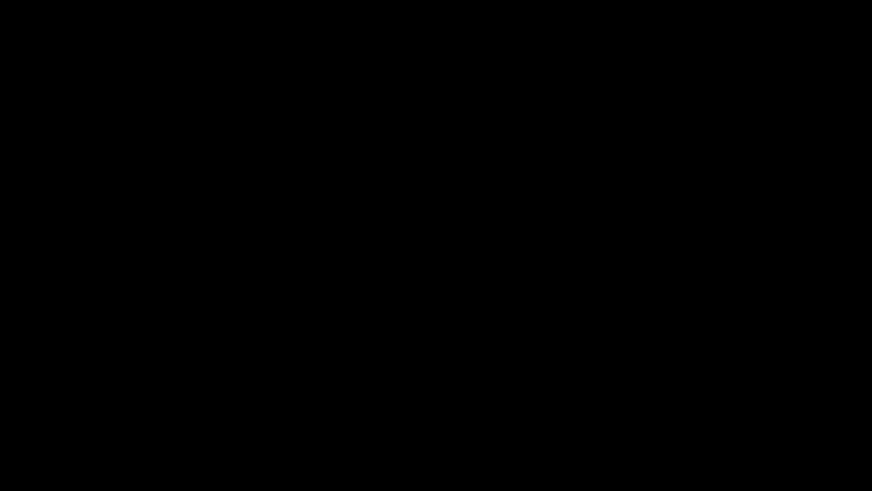
type("출판기간")
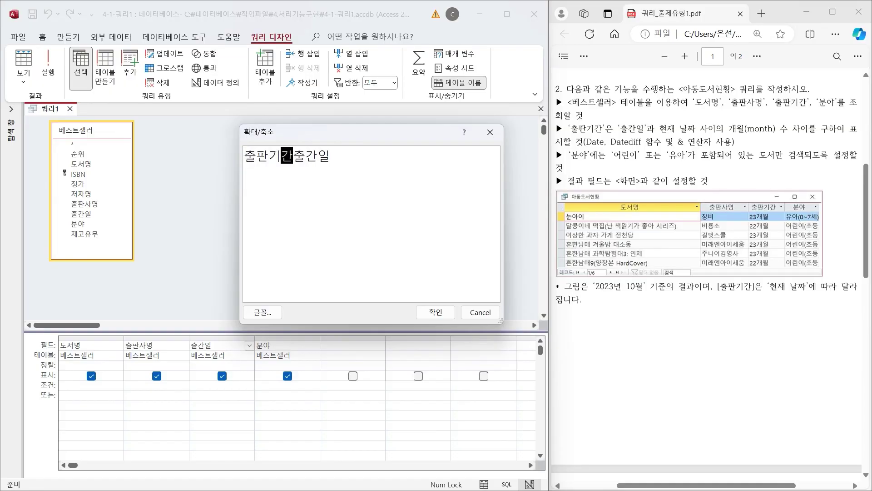
type(":")
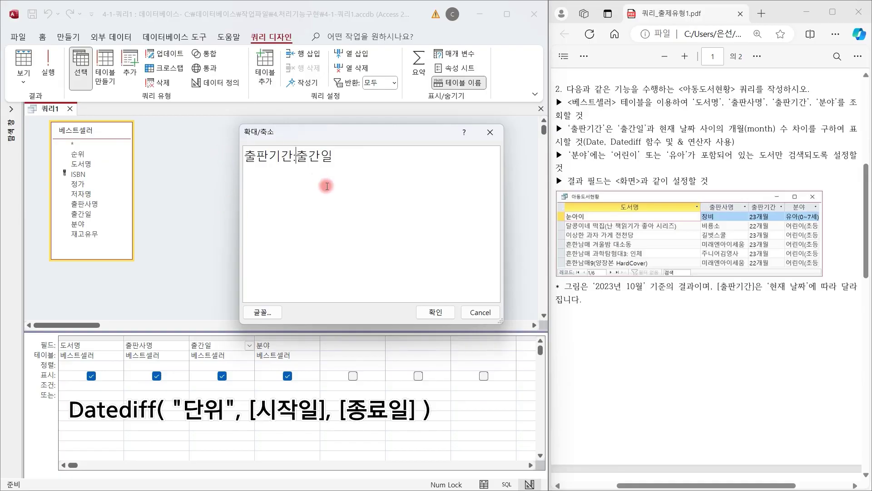
Begin the 출판기간 expression with the datediff function, using "m" as the unit and [출간일] as the start date
type("ㅇ")
key("BackSpace")
key("Hangul")
type("datediff(")
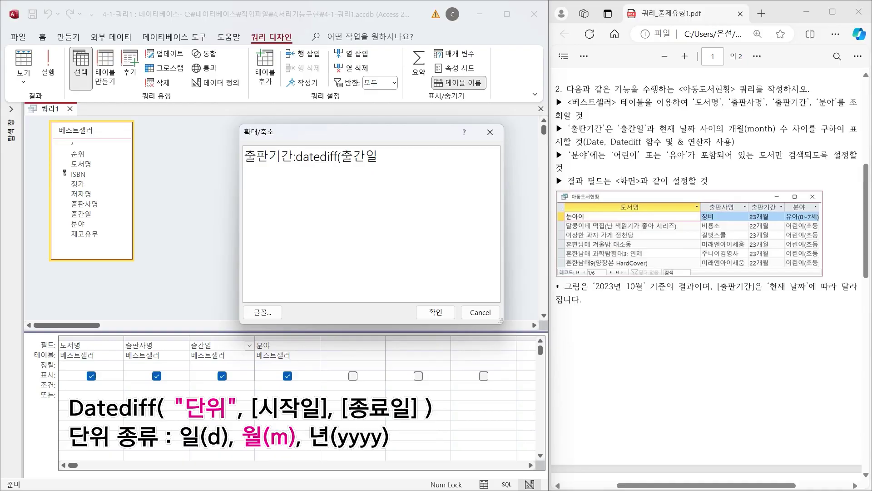
left_click(342, 156)
type("\"m")
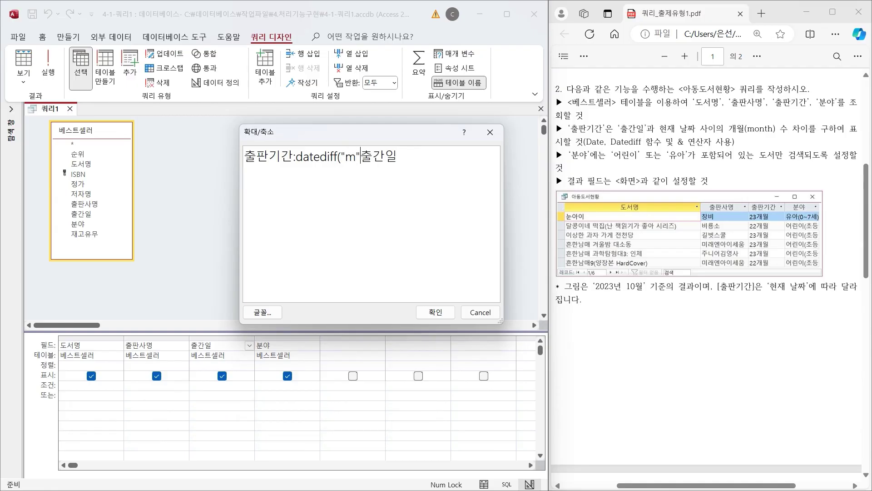
type("\",[")
left_click(434, 159)
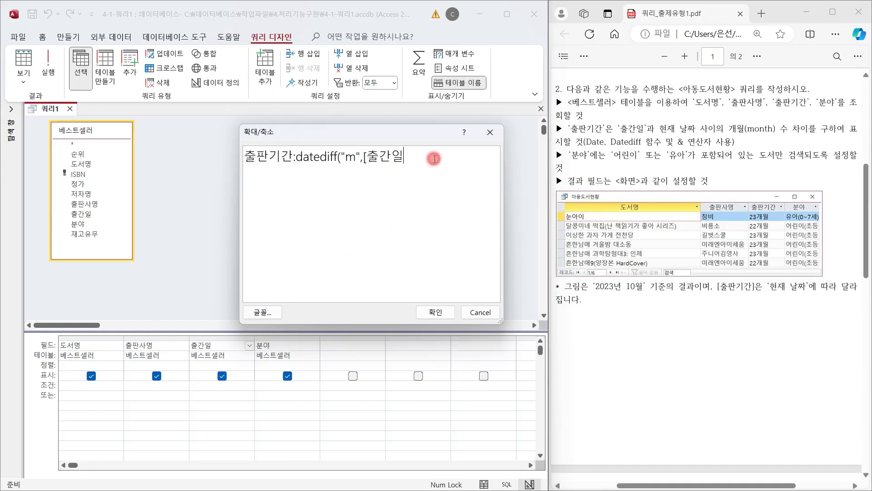
type("]")
Complete the 출판기간 expression with date() as the end date and append &"개월" to the result
type(",date")
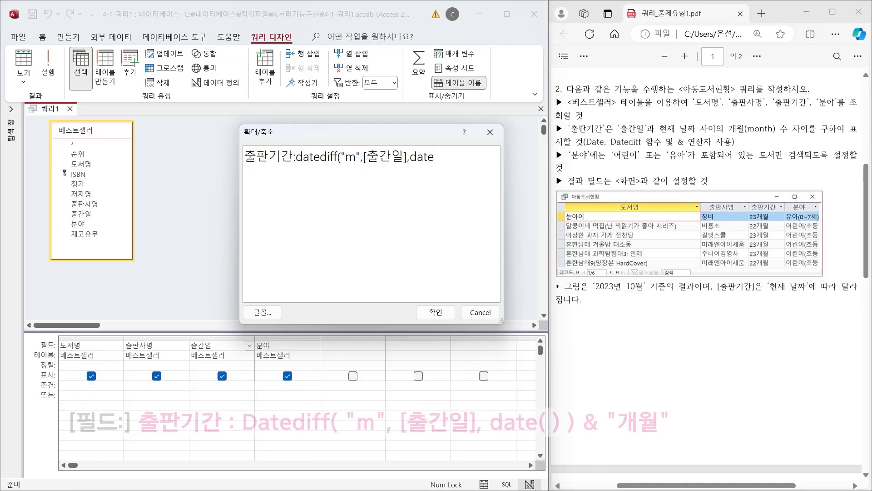
type("()")
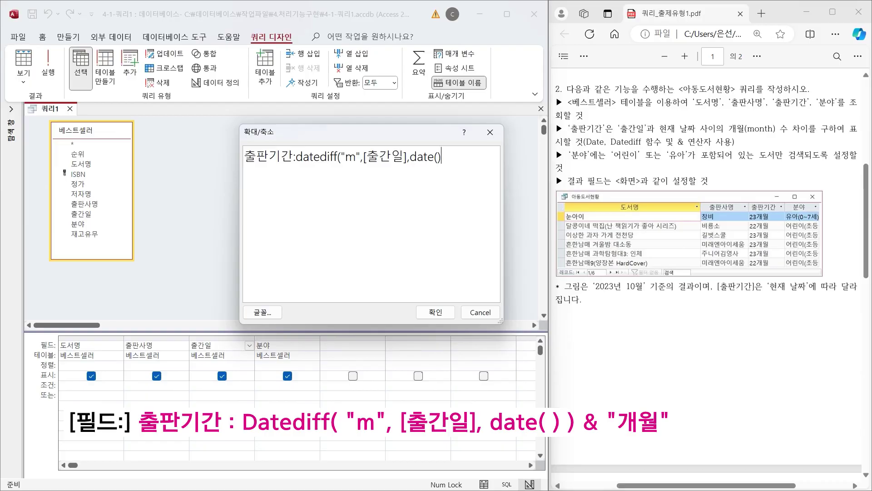
type(")")
type("&\"개월\"")
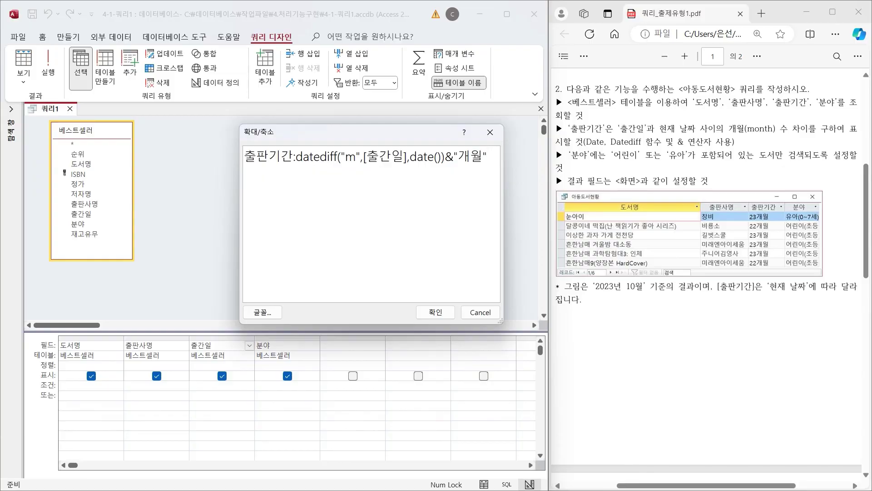
left_click(435, 312)
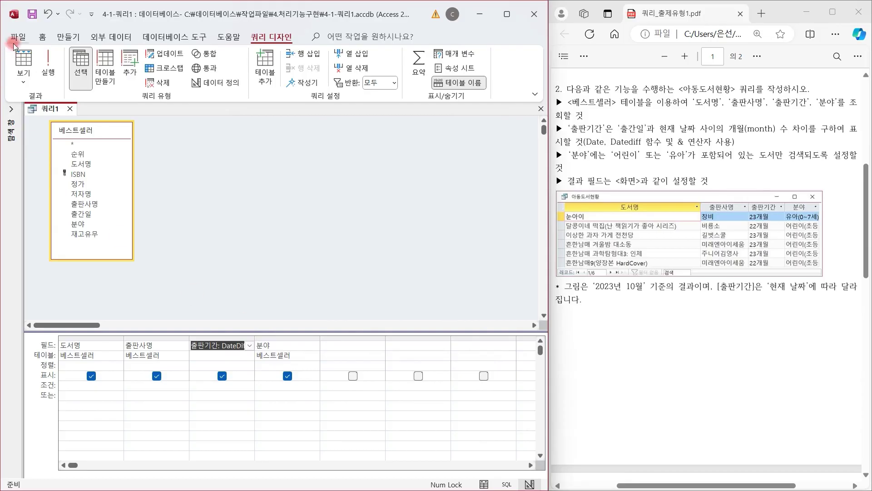
Preview the query records to examine the 출판기간 and 분야 columns and return to the design
left_click(24, 64)
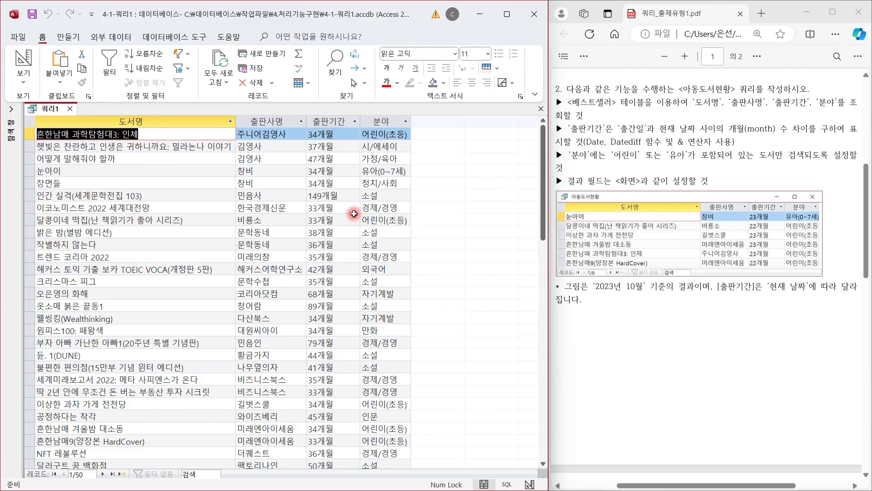
left_click(24, 61)
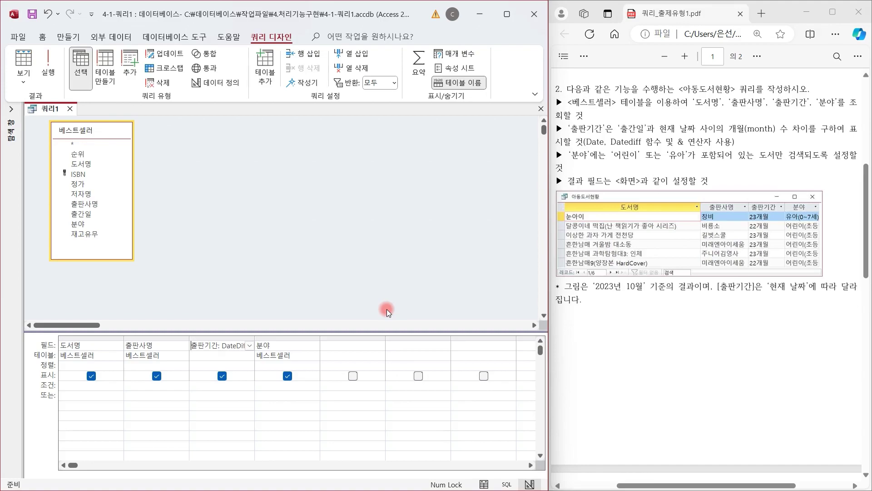
left_click(23, 66)
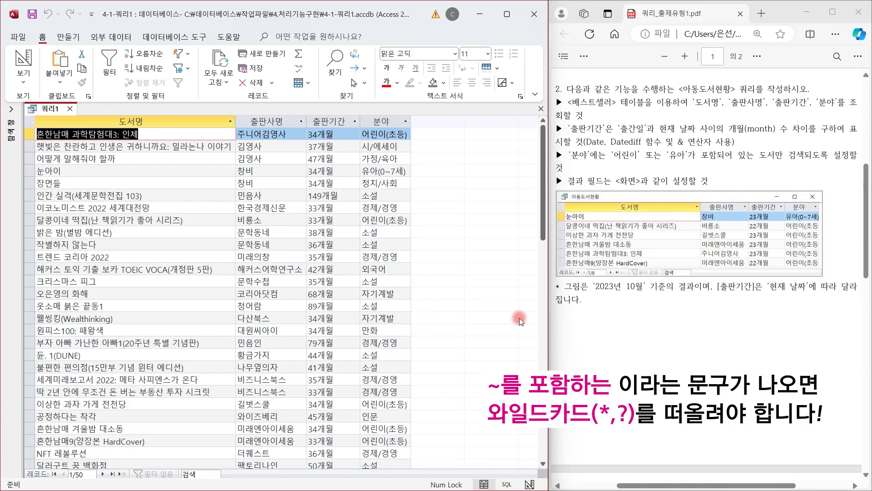
left_click(23, 58)
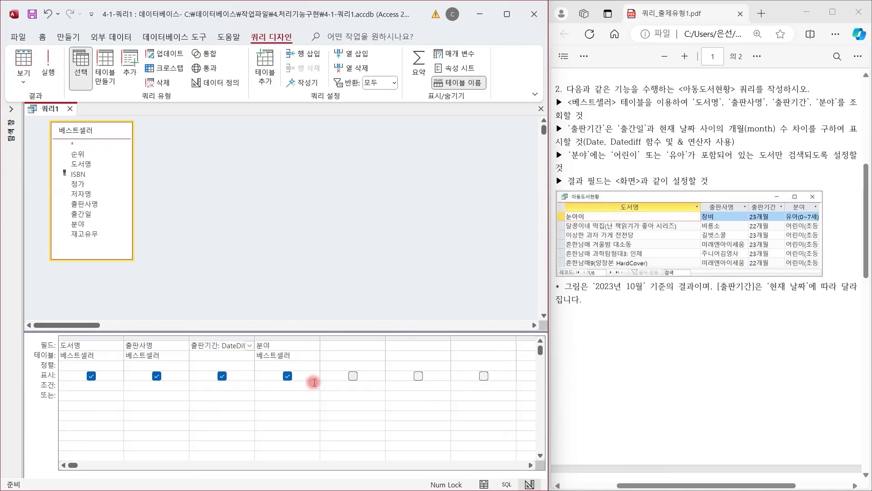
Set the criterion of the 분야 field to *어린이*
left_click(355, 451)
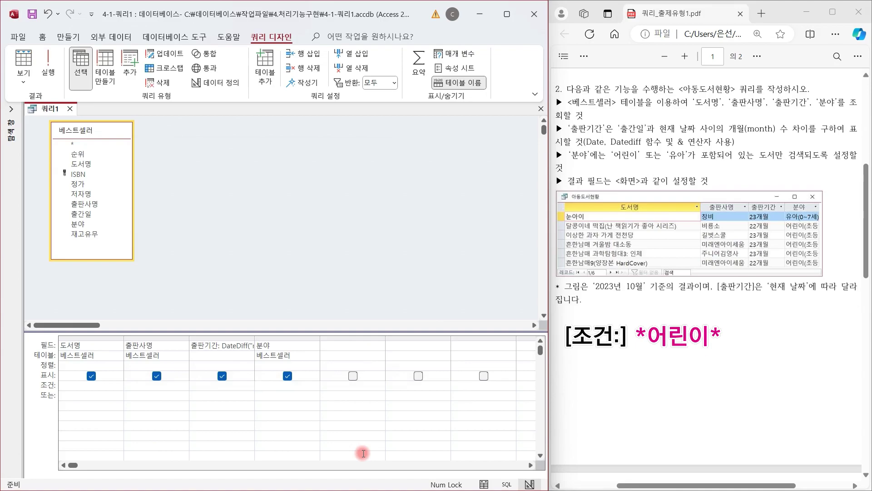
type("어라")
type("이")
left_click(258, 387)
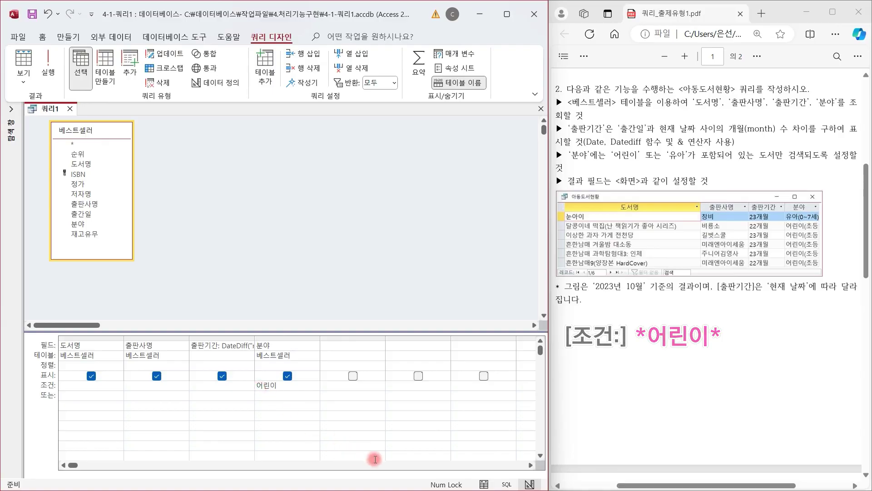
type("*")
left_click(304, 386)
type("*")
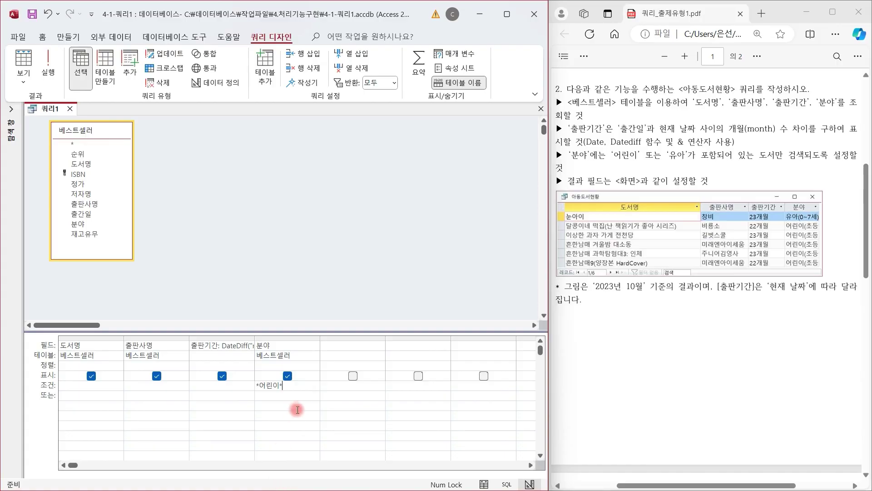
key("Return")
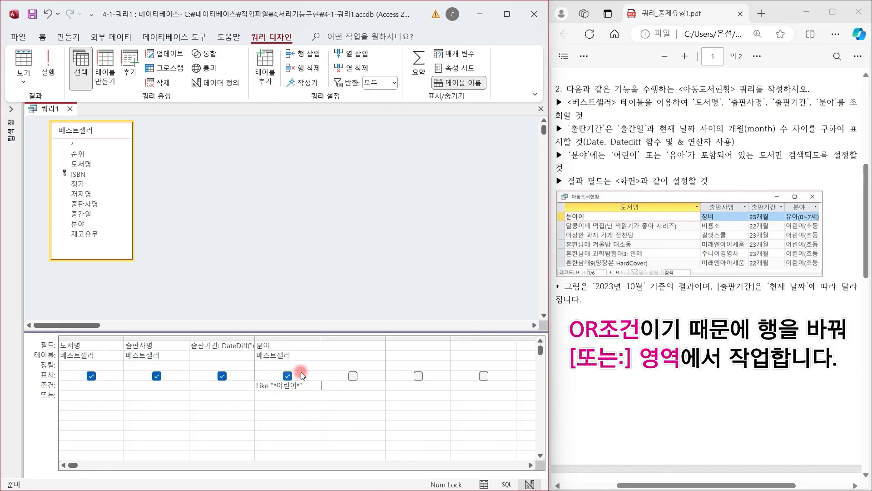
Add *유아* as the alternative (또는) criterion of the 분야 field
left_click(292, 395)
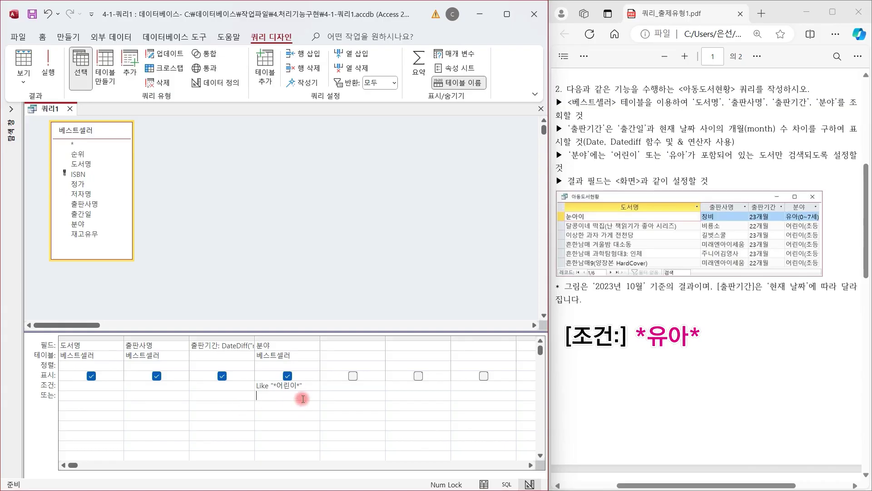
type("*유아*")
key("Tab")
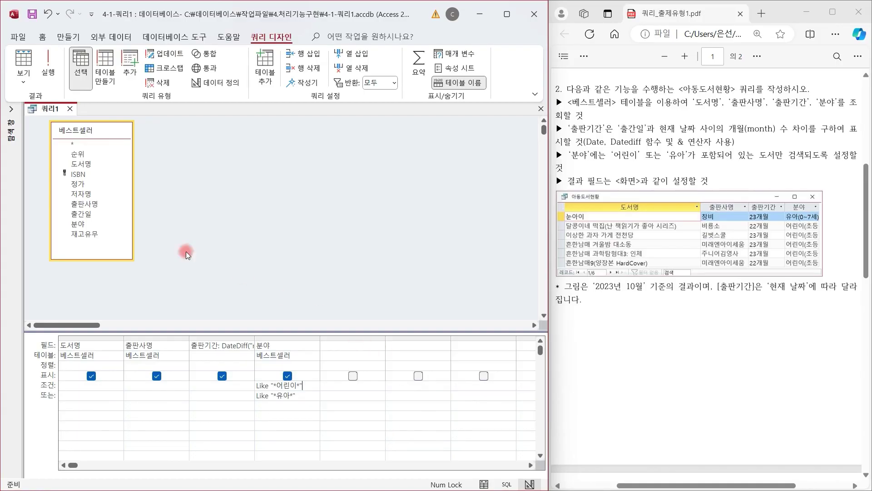
Preview the filtered records and save the query as 아동도서현황
left_click(25, 60)
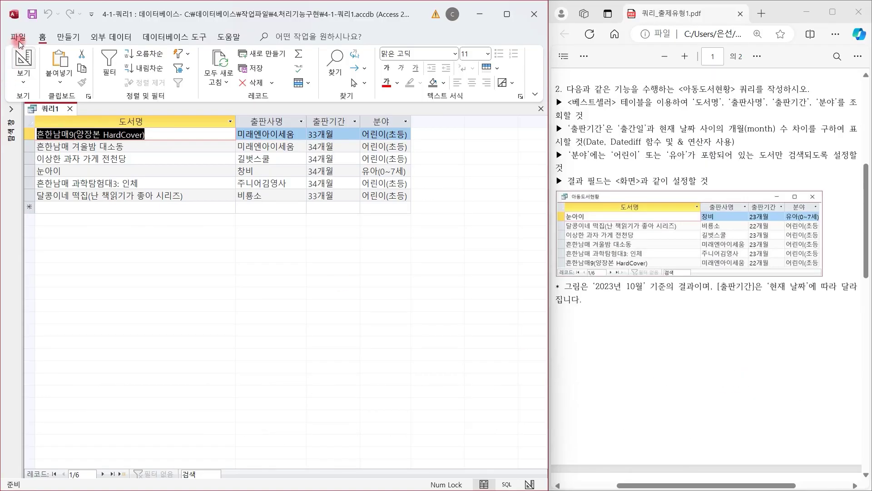
left_click(34, 17)
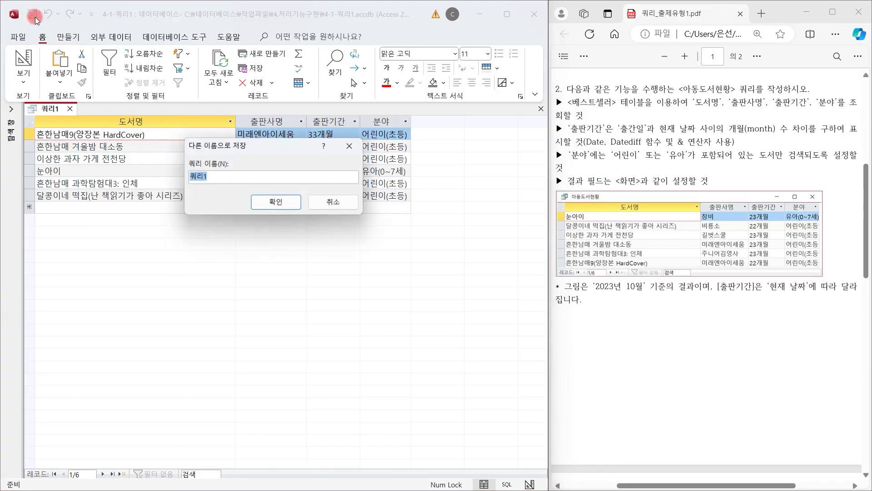
type("아동도")
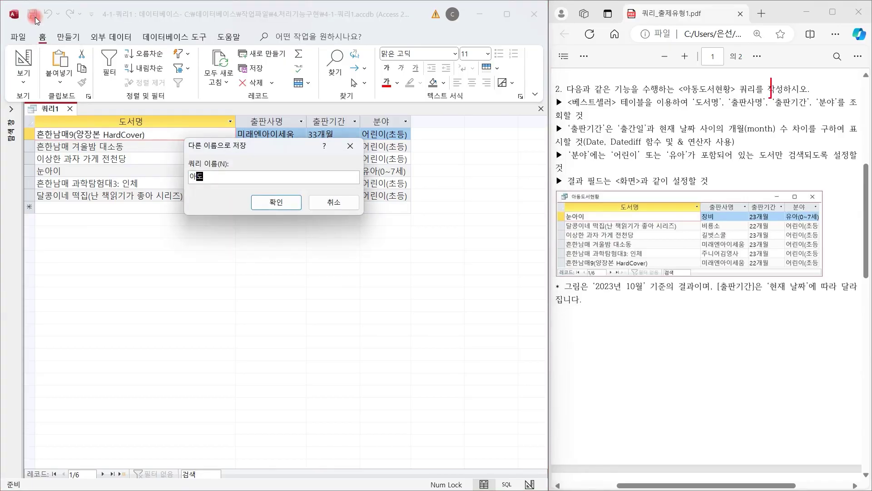
type("서현황")
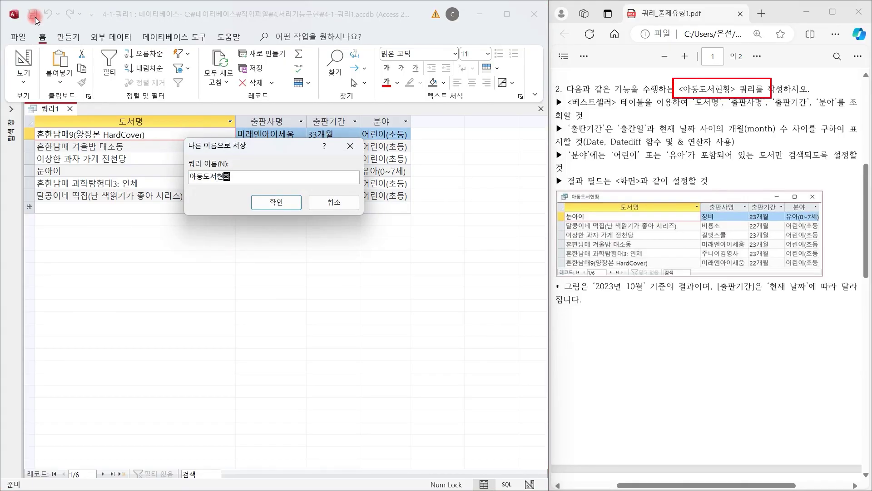
left_click(276, 201)
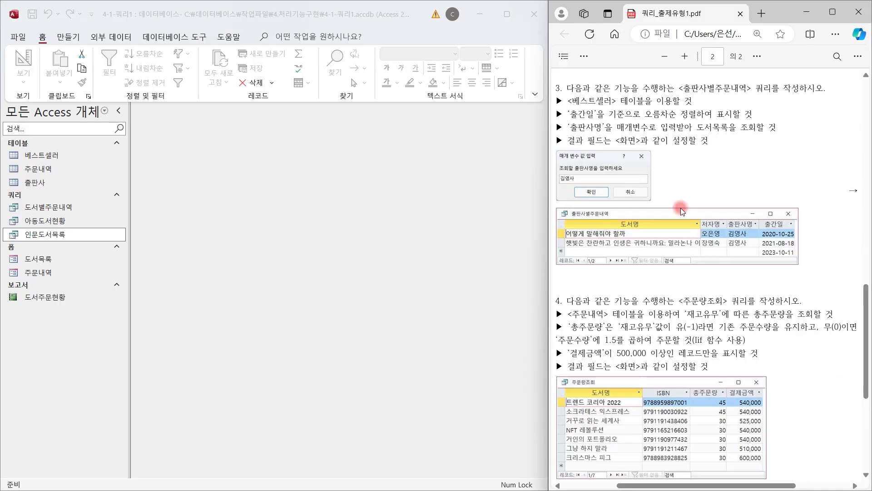
Create a new query design with the 베스트셀러 table and enlarge its field list to show all fields
left_click(120, 109)
left_click(72, 38)
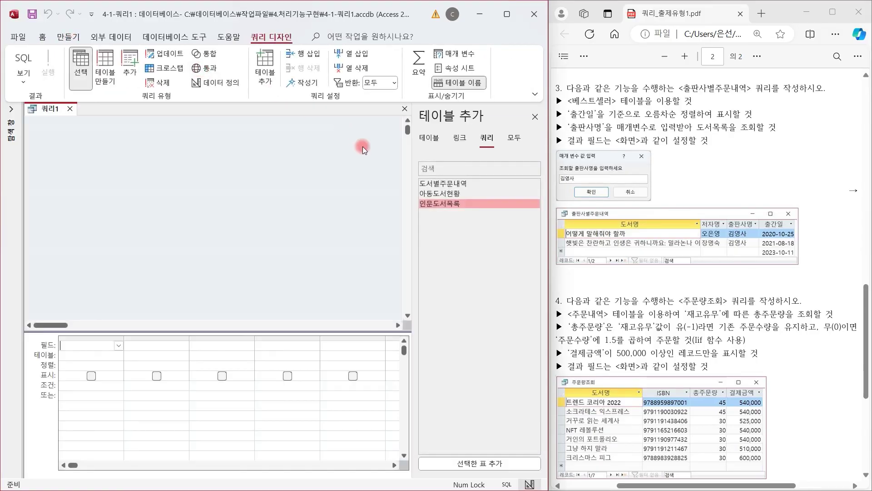
left_click(435, 142)
left_click(444, 183)
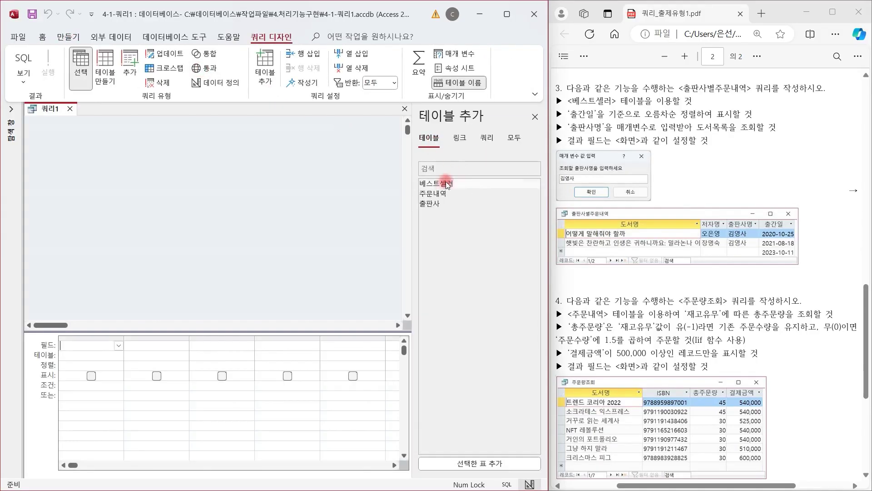
double_click(443, 187)
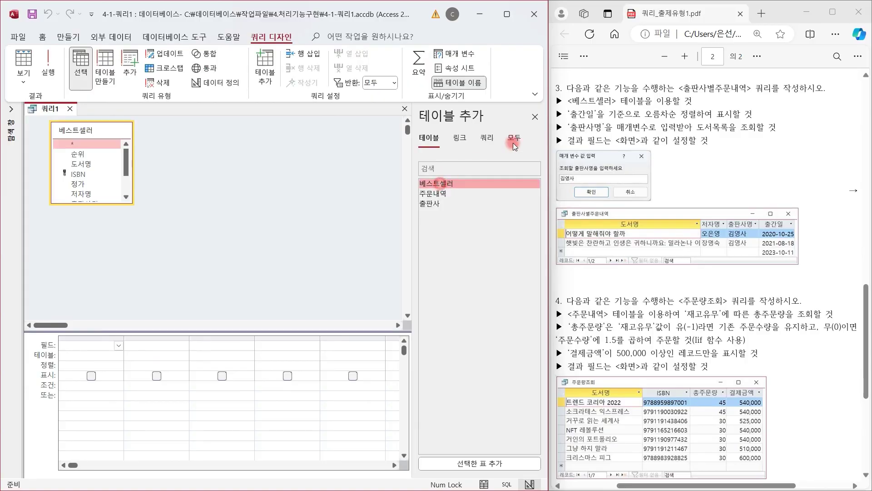
left_click(535, 117)
left_click_drag(115, 204, 116, 242)
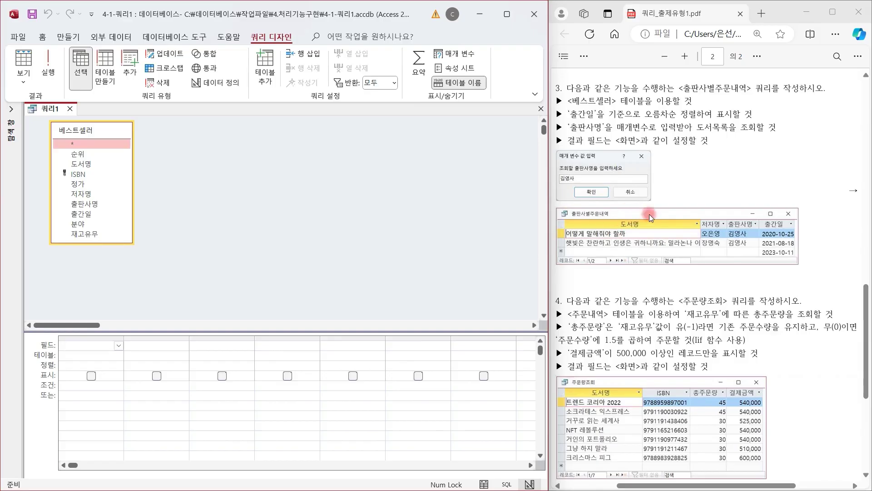
Add the 도서명, 저자명, 출판사명 and 출간일 fields of the 베스트셀러 table to the query grid
double_click(81, 164)
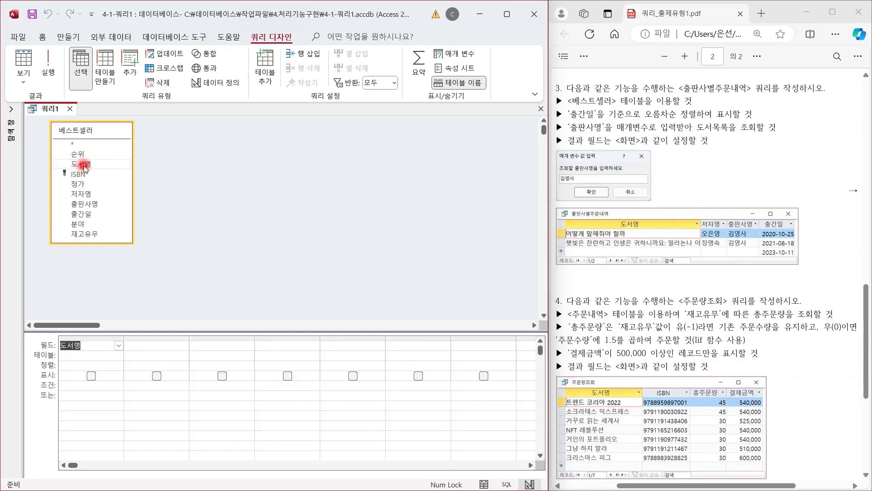
double_click(86, 195)
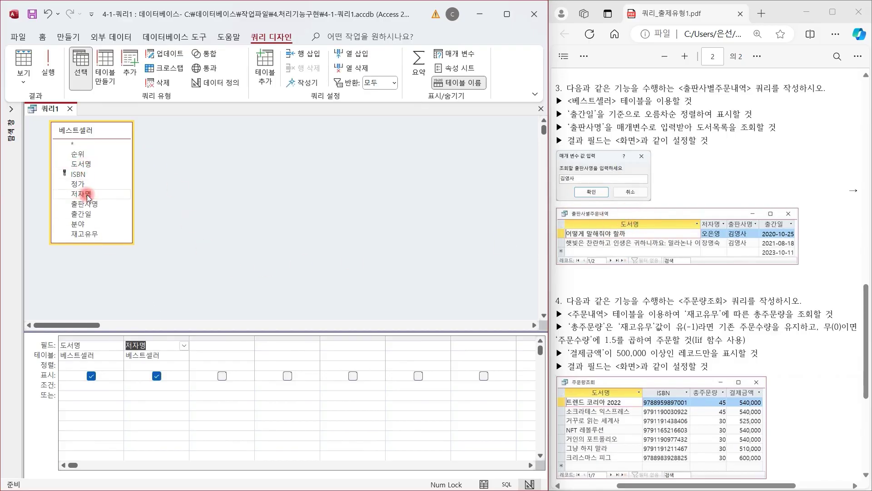
double_click(94, 205)
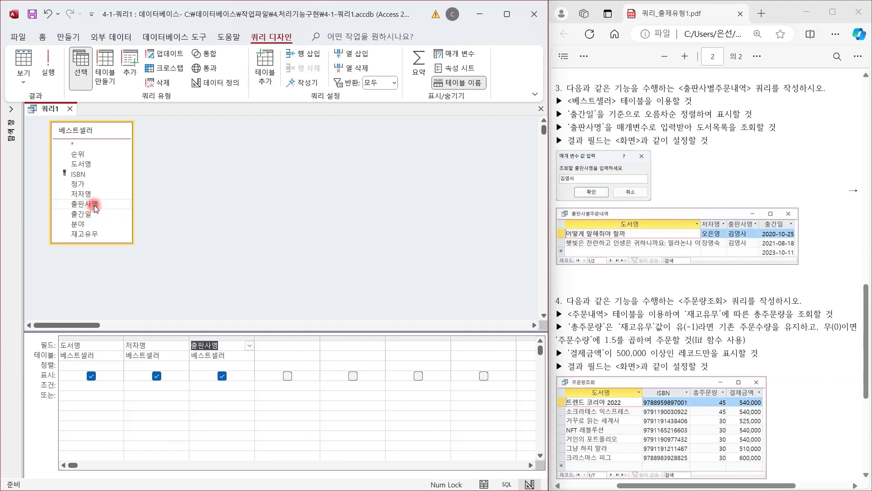
double_click(91, 214)
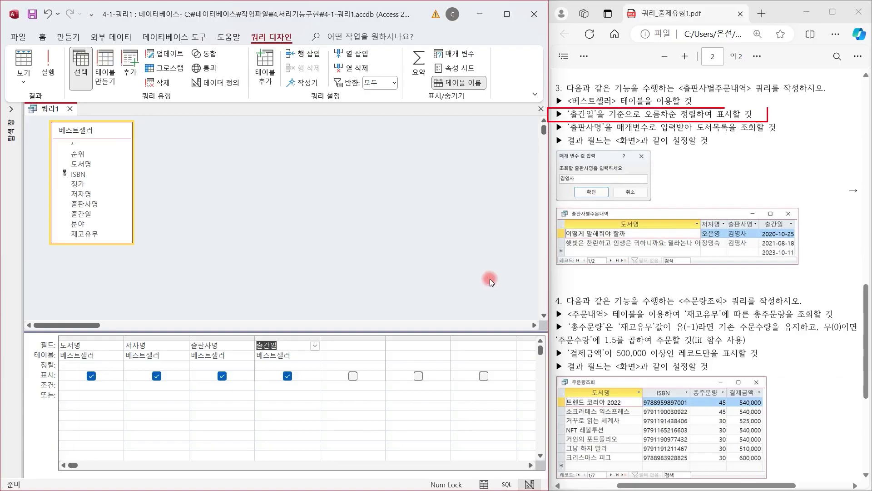
Sort the query by the 출간일 field in ascending order (오름차순)
left_click(283, 338)
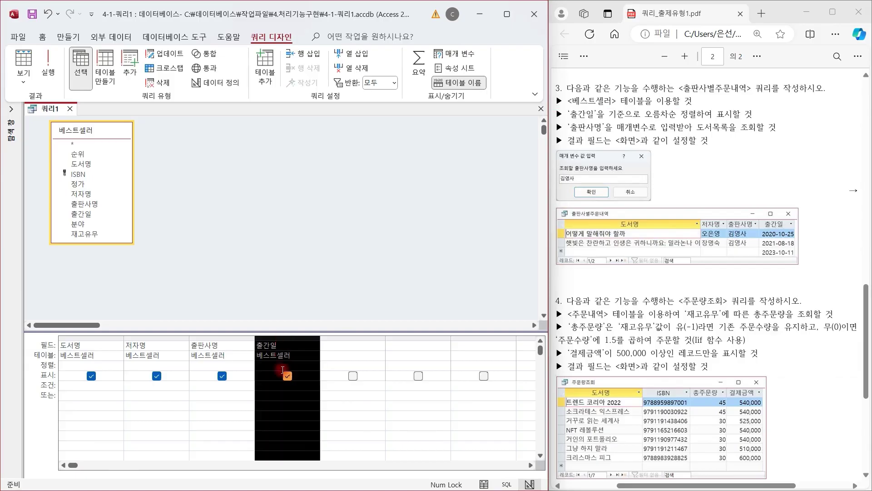
left_click(269, 366)
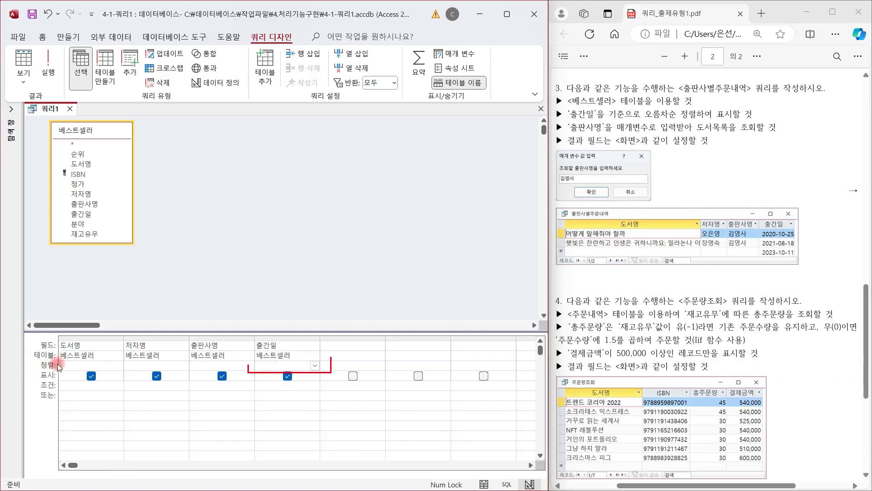
left_click(288, 377)
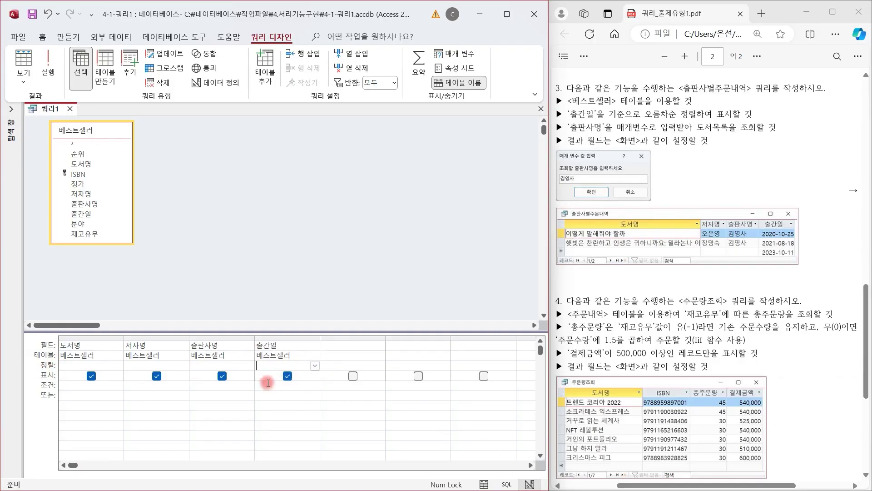
left_click(263, 366)
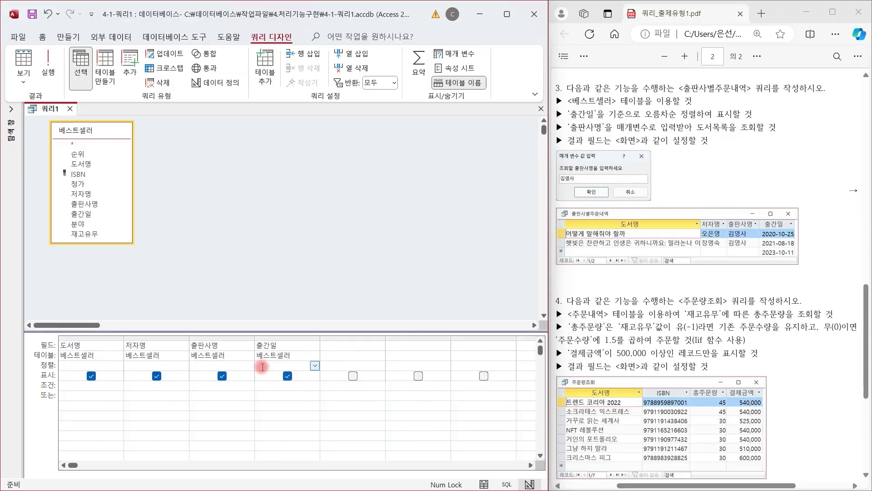
left_click(314, 365)
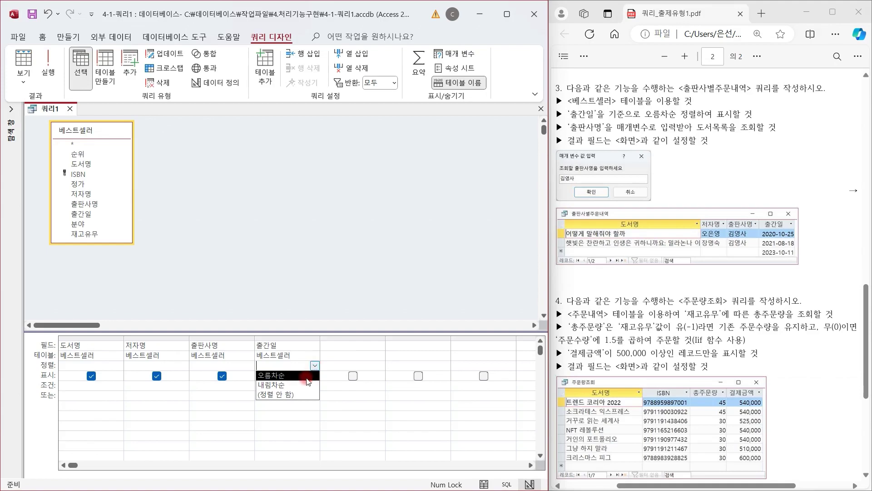
left_click(294, 375)
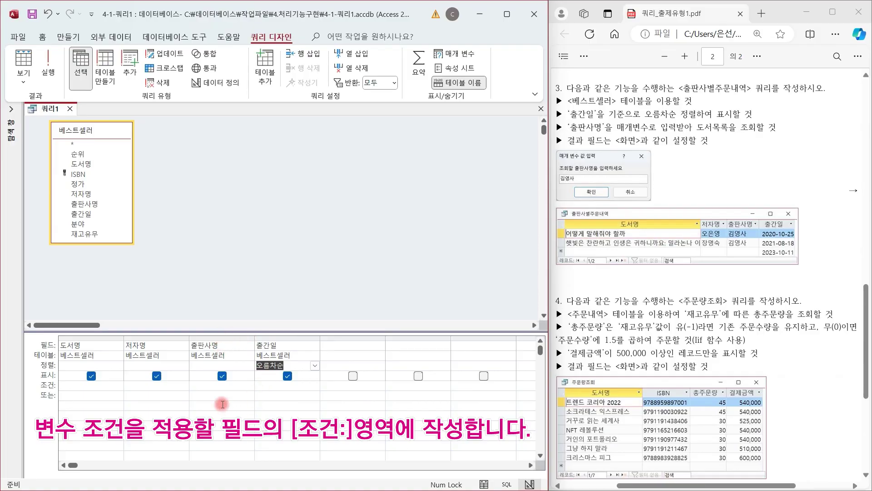
Set the 출판사명 field's criterion to the parameter [조회할 출판사명을 입력하세요] and widen its column to fit the text
left_click(211, 387)
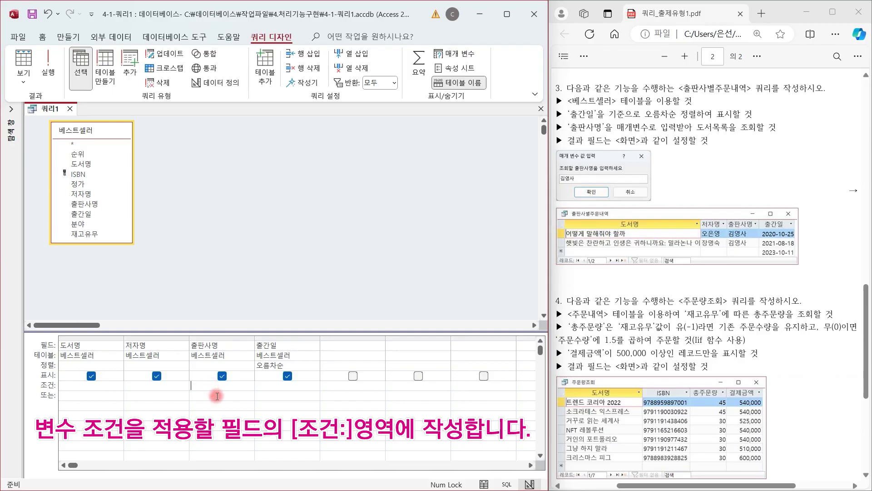
key("shift+F2")
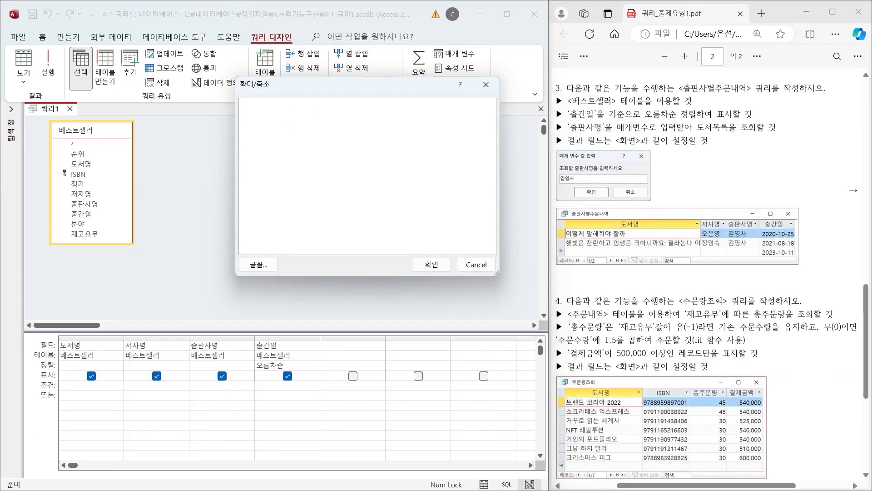
type("[]")
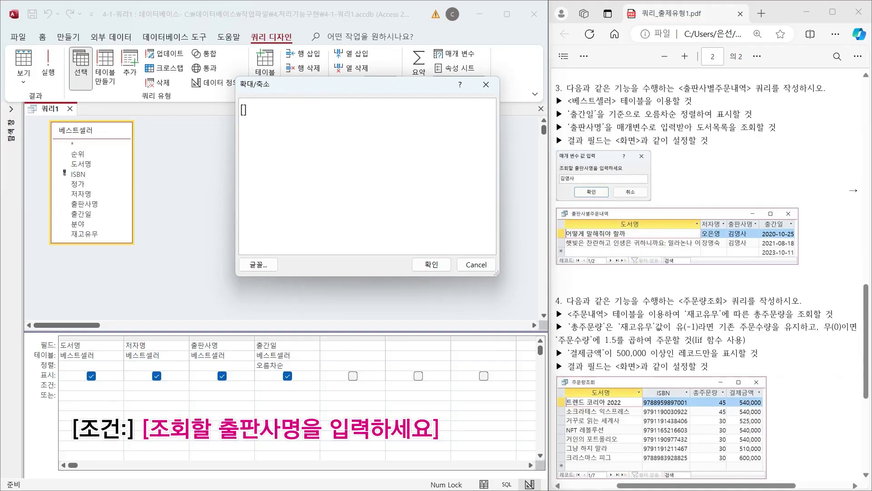
key("Left")
type("조회할")
type(" 출판사며")
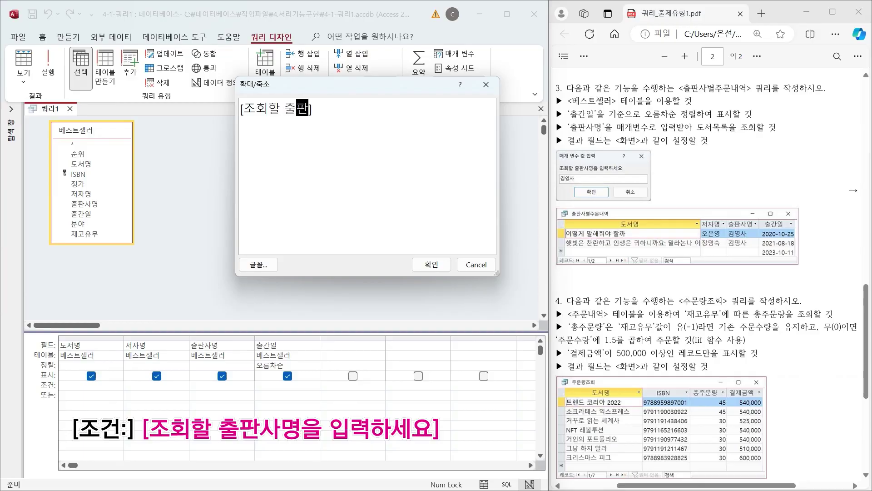
type("ㅇㅇ")
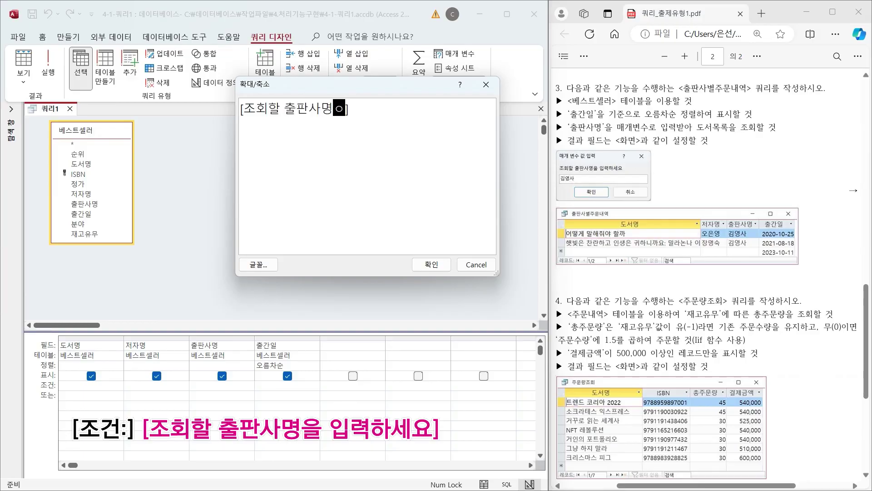
type("을 입력하세")
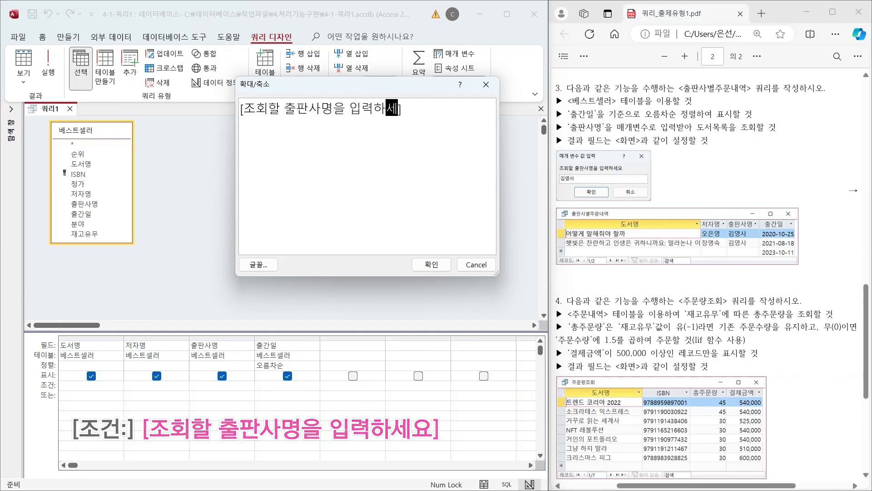
type("요")
left_click(333, 139)
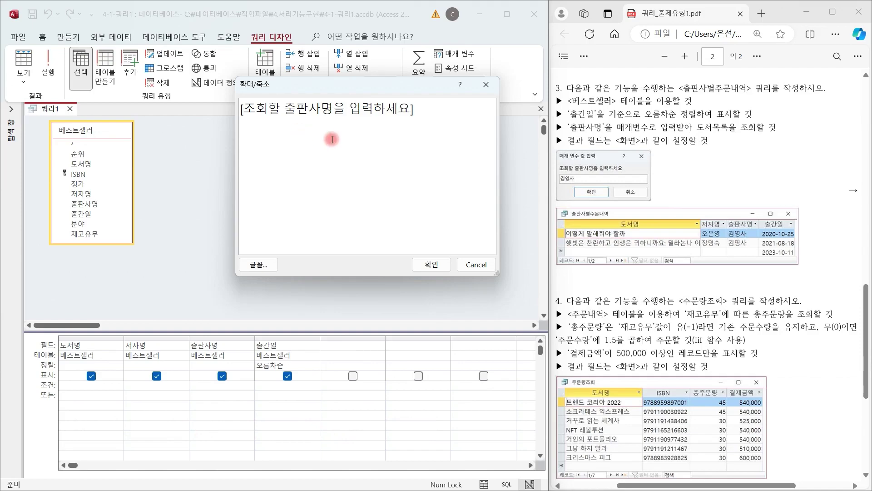
left_click(447, 265)
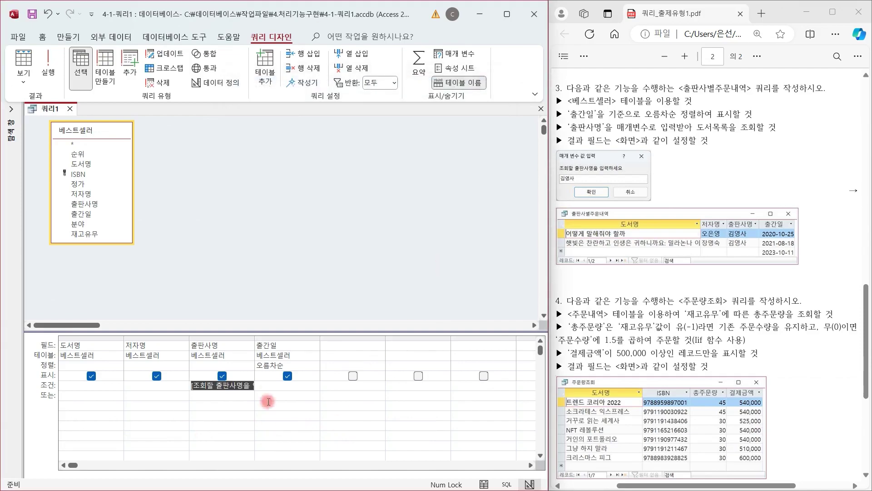
double_click(255, 338)
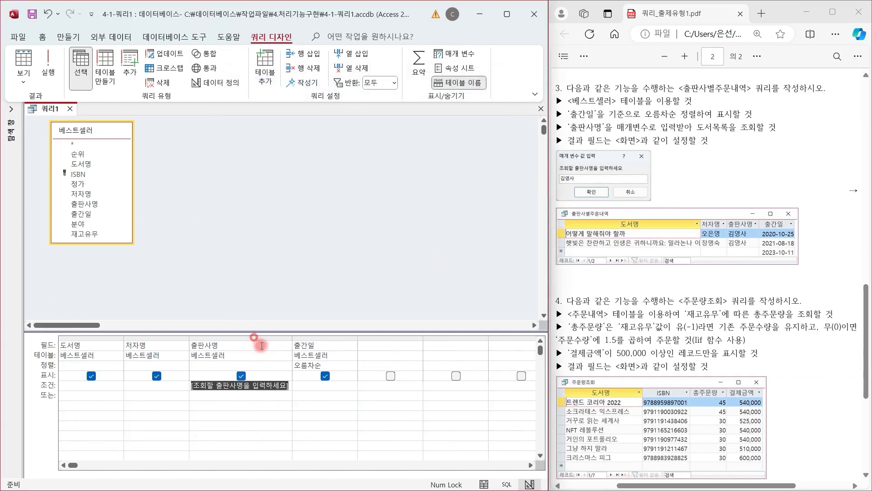
left_click(313, 389)
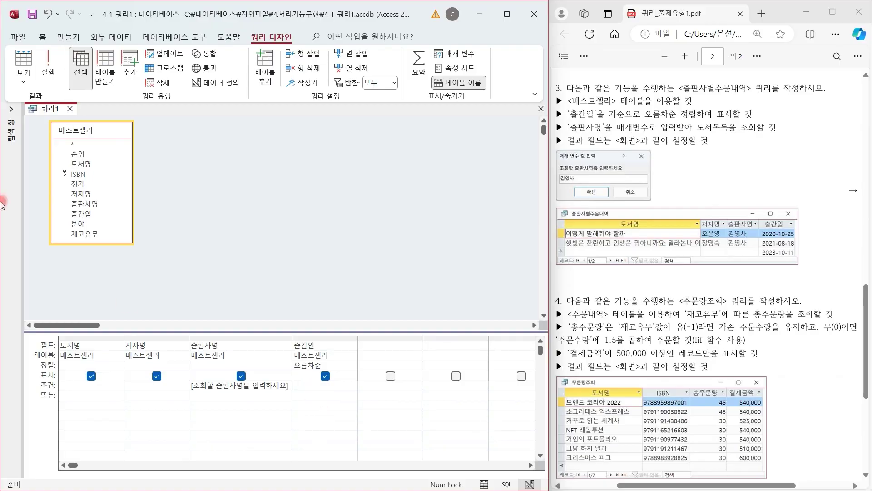
Preview the query results using 김영사 as the publisher parameter value
left_click(21, 66)
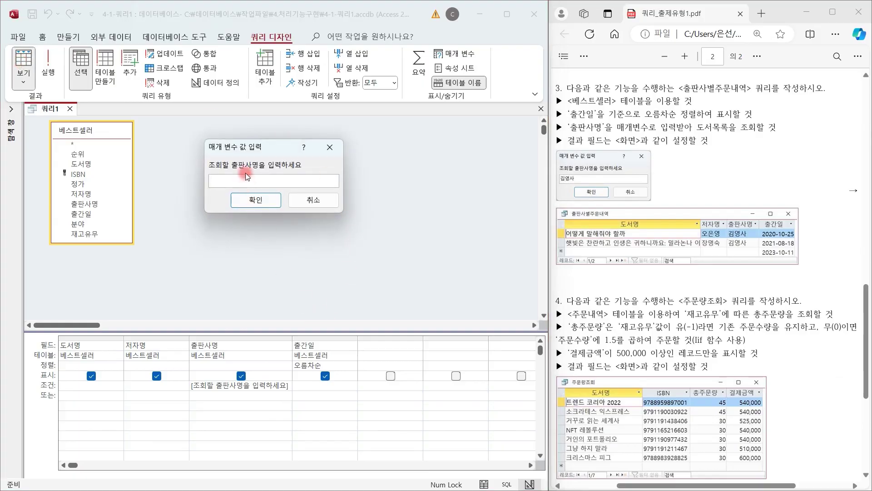
type("김영ㅅㅏ")
left_click(269, 205)
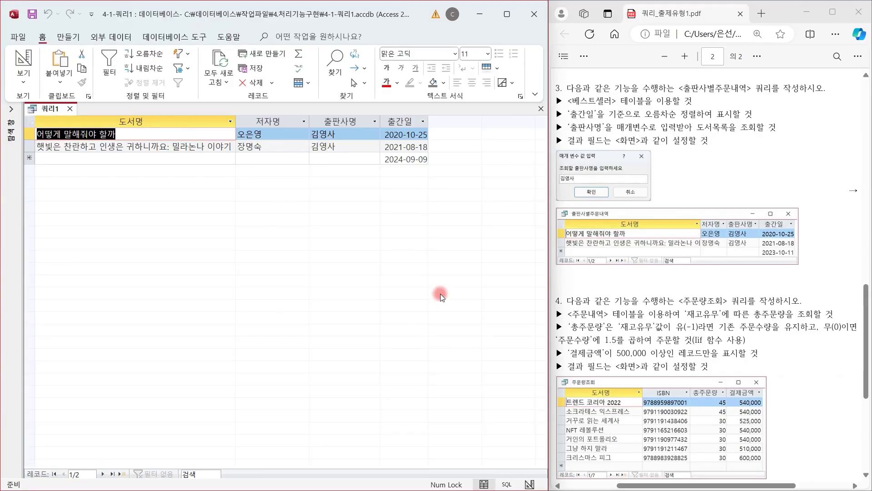
Save the query as 출판사별주문내역
left_click(33, 15)
type("출")
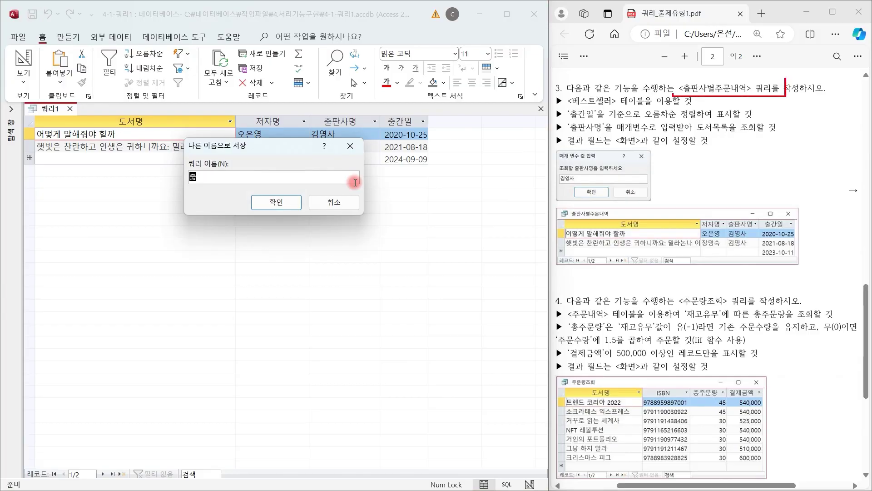
type("판사별ㅈ주문내역")
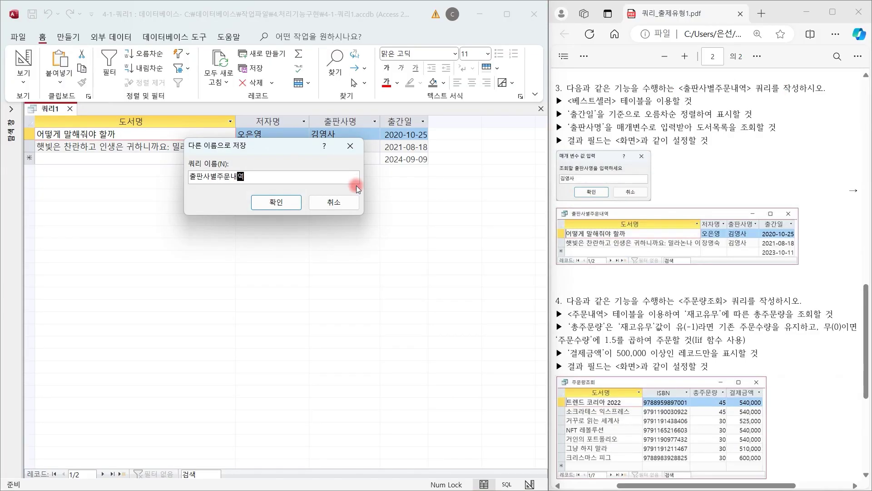
left_click(289, 201)
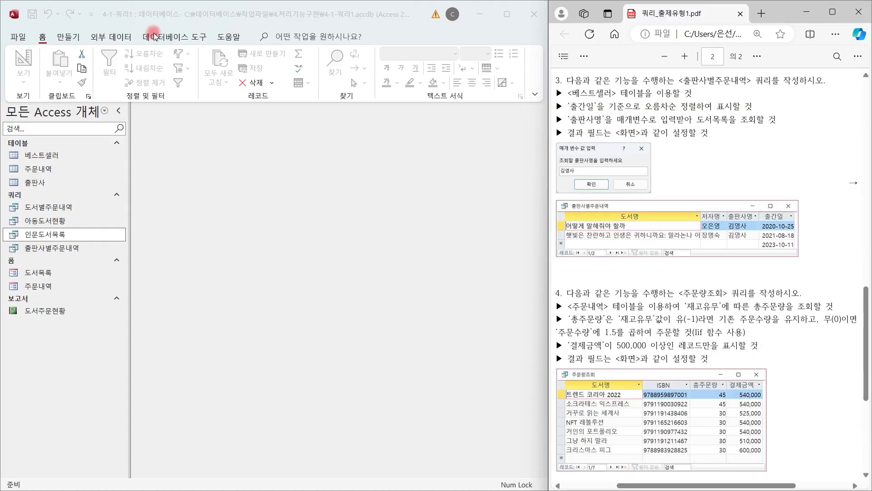
Create a new query design with the 주문내역 table and enlarge its field list to show all fields
left_click(118, 111)
left_click(71, 38)
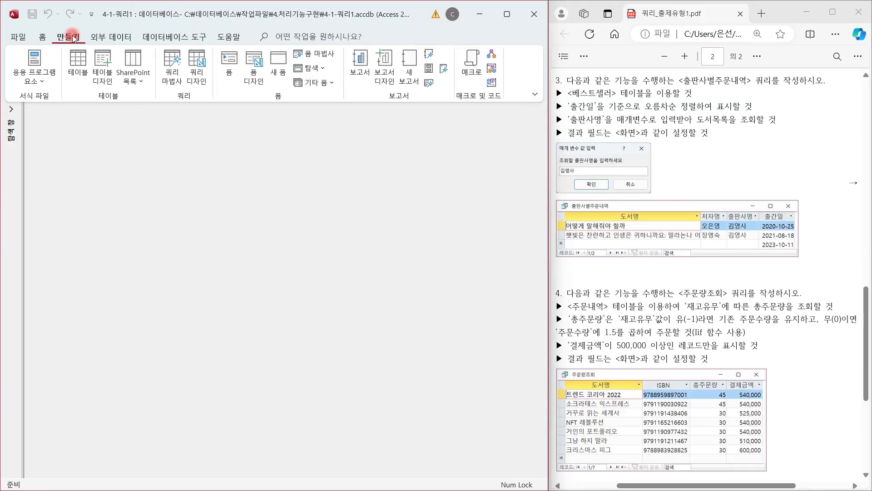
left_click(199, 81)
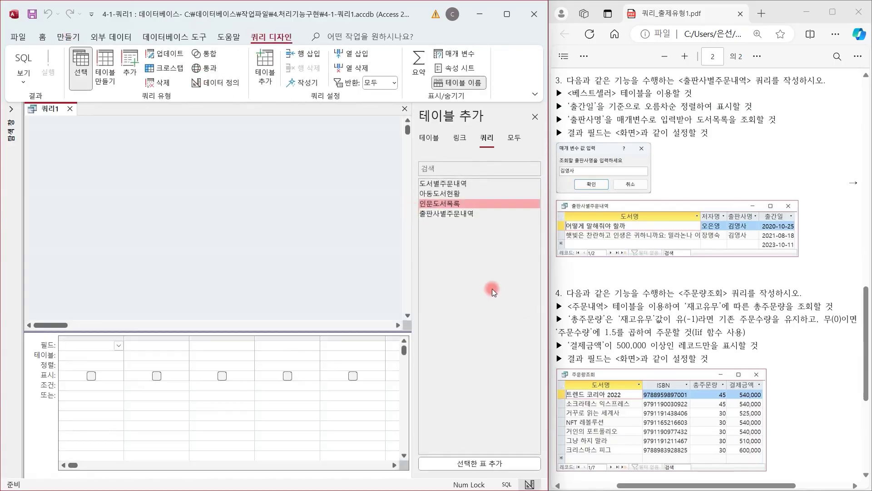
left_click(435, 138)
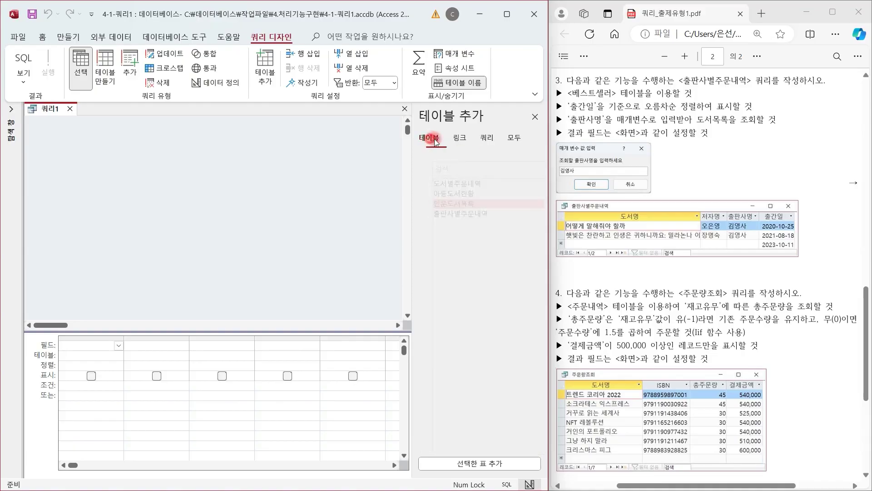
left_click(454, 192)
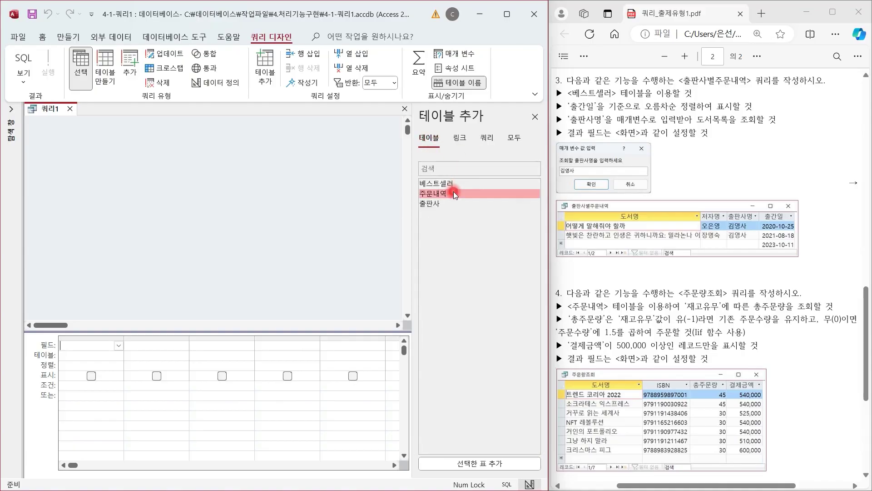
double_click(453, 193)
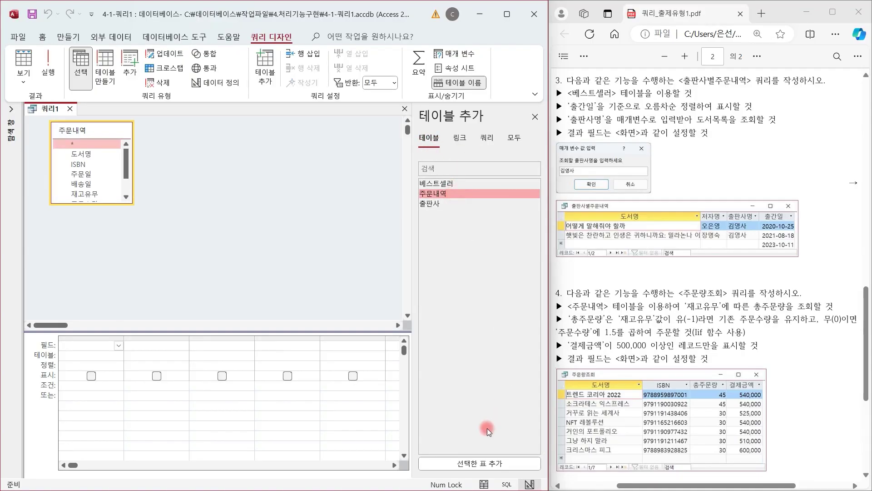
left_click(536, 117)
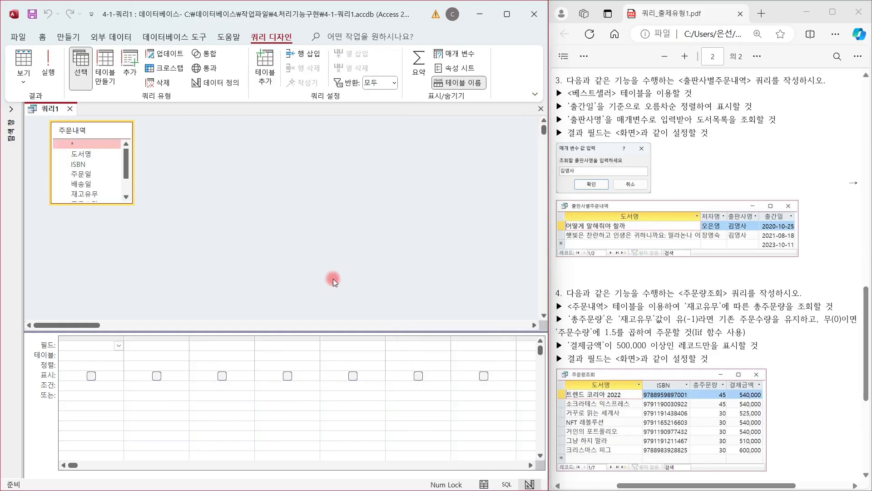
left_click_drag(111, 203, 103, 241)
left_click(89, 144)
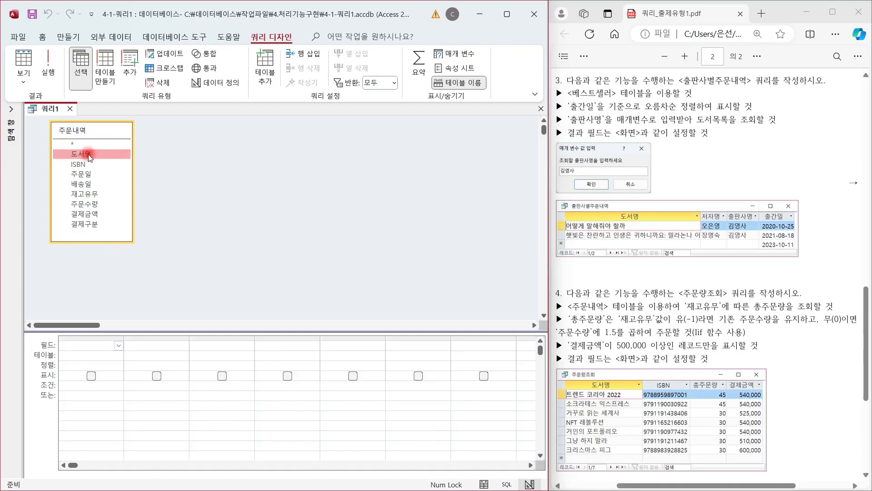
Add the 도서명, ISBN, 재고유무 and 결제금액 fields of the 주문내역 table to the query grid
double_click(88, 154)
double_click(93, 164)
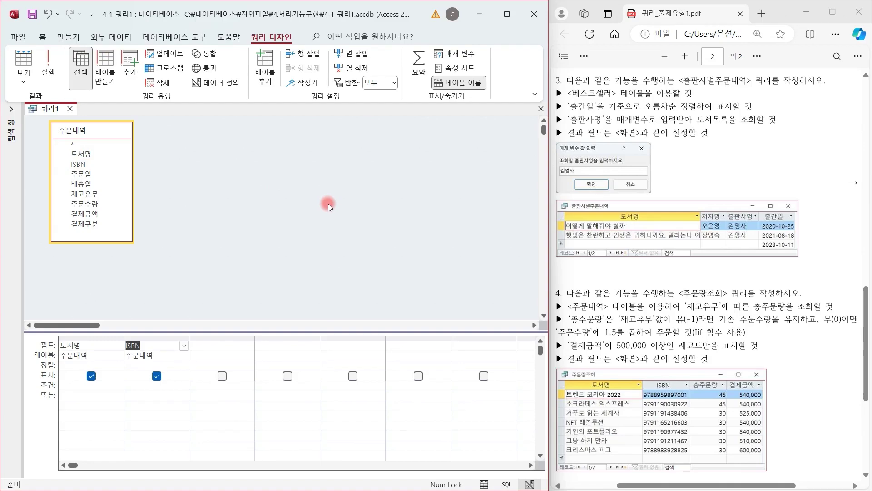
double_click(101, 193)
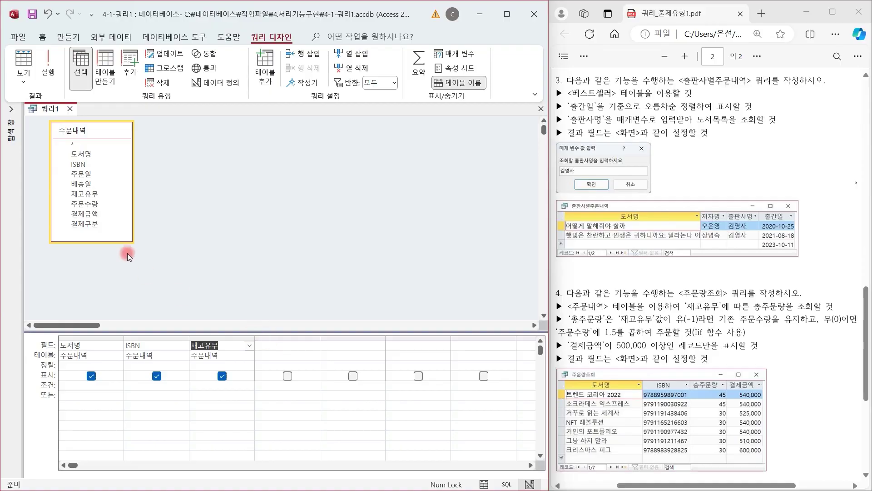
double_click(100, 215)
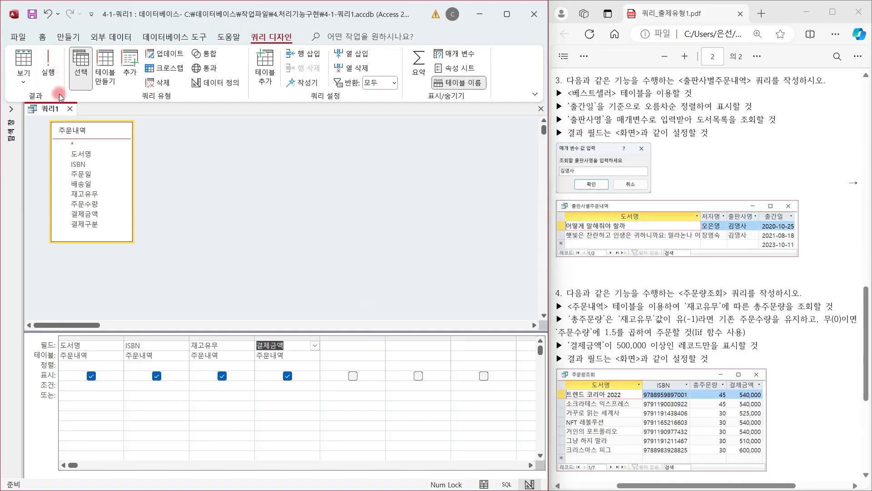
Preview the query results with the four added fields and return to the query design
left_click(50, 68)
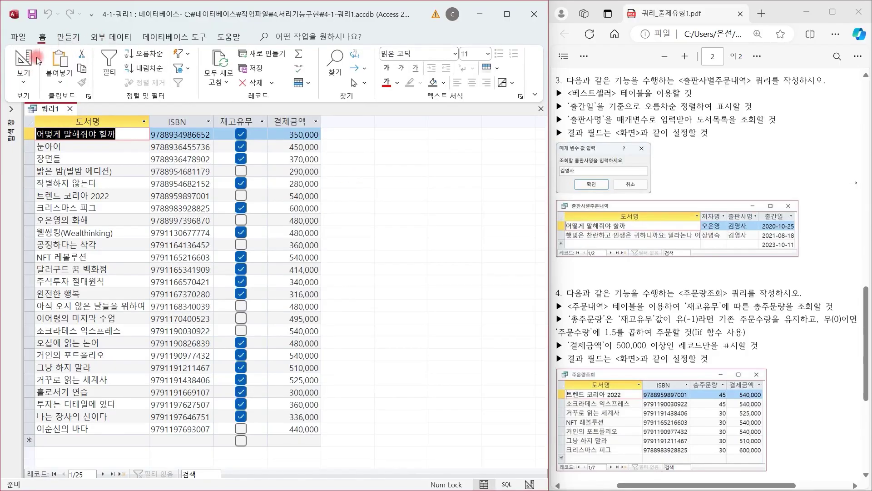
left_click(24, 60)
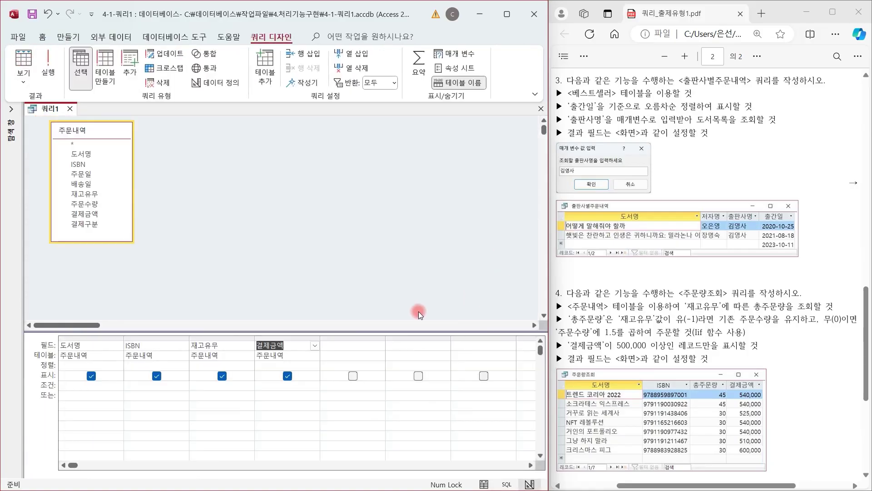
Open the 재고유무 field in the enlarged editor and insert the caption 총주문량: and the function opening iif( before the field name
left_click(239, 346)
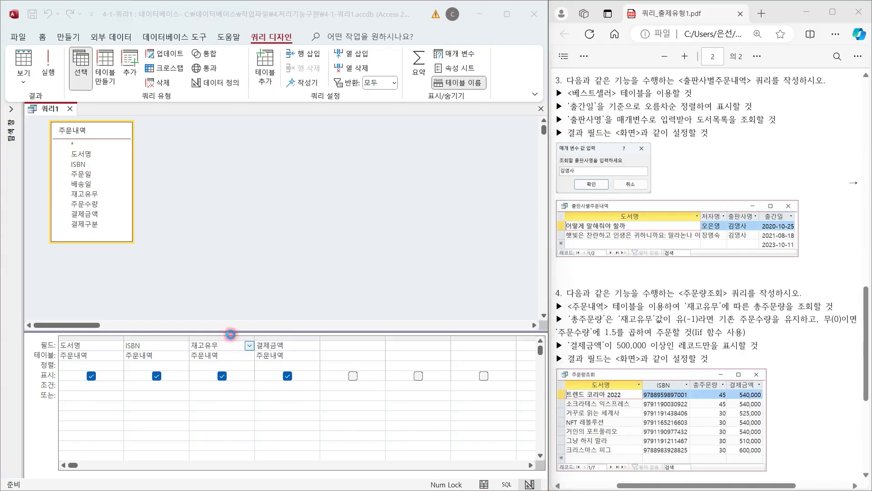
key("shift+F2")
left_click_drag(275, 109, 270, 117)
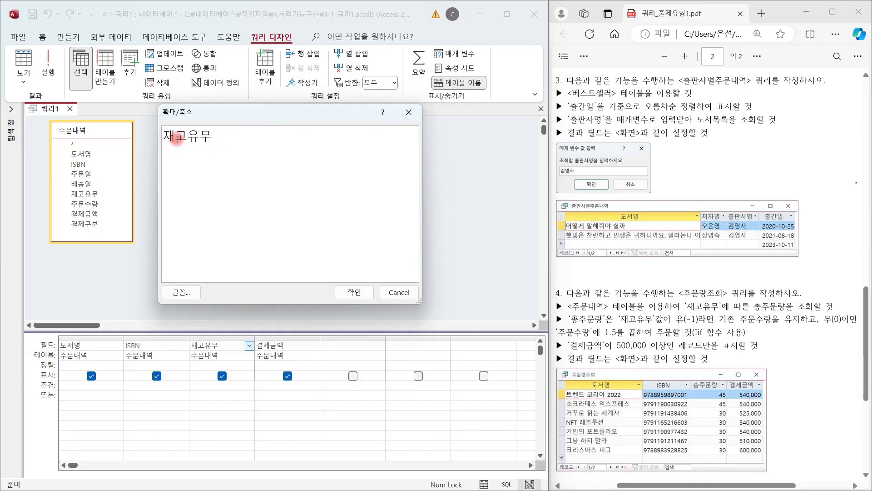
type("총주문ㅇ")
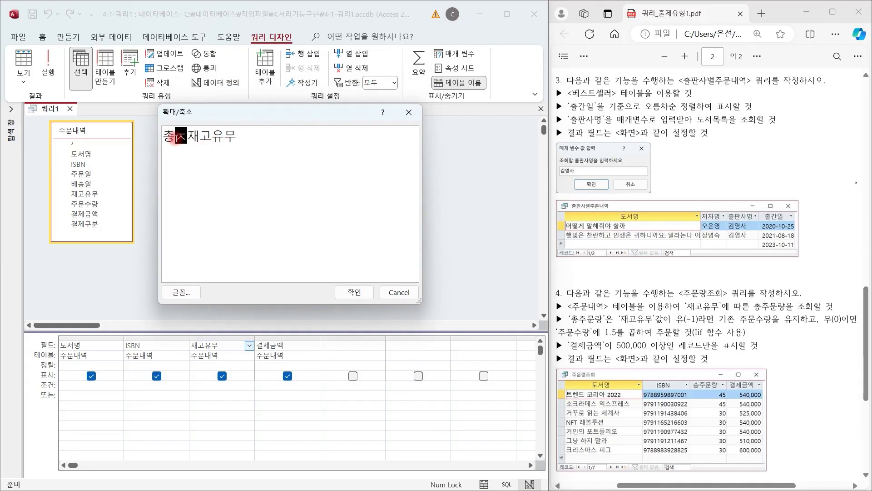
key("BackSpace")
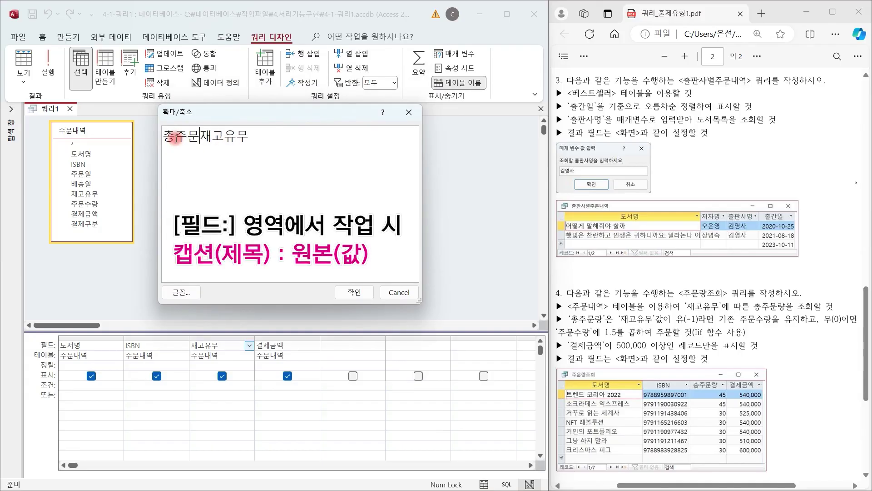
type("량")
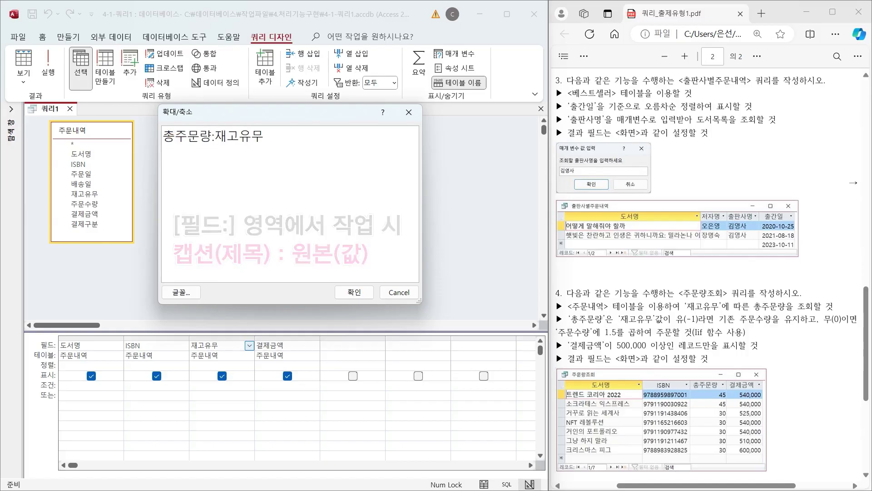
type(":iif(")
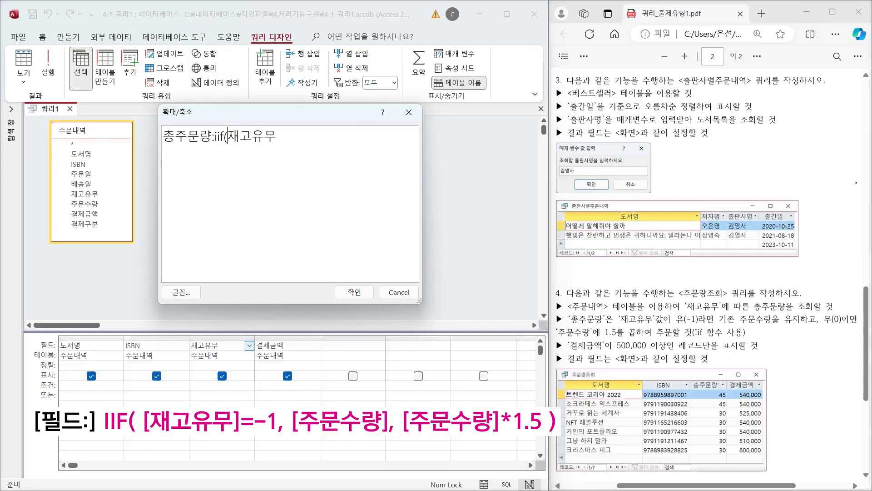
Complete the expression as 총주문량:iif([재고유무]=-1,[주문수량],[주문수량]*1.5) and apply it to the field
type("[")
left_click(282, 136)
type("]=")
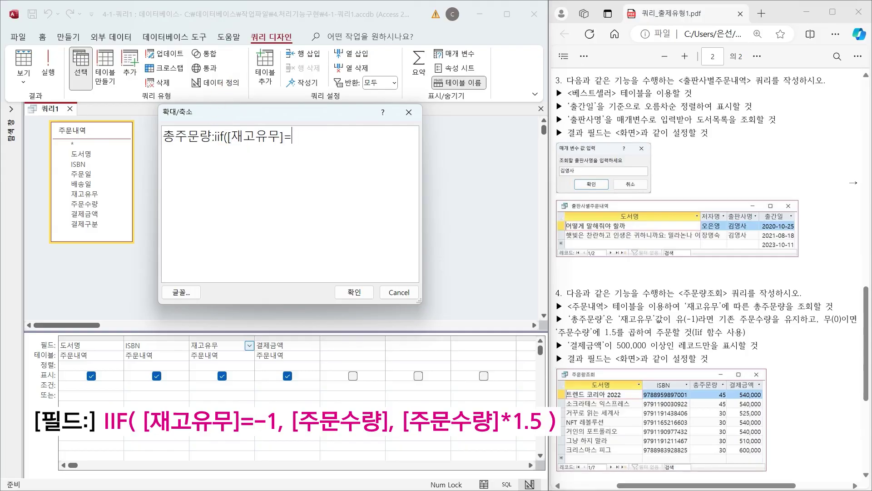
type("-1,")
left_click(290, 139)
type("[주문수랴")
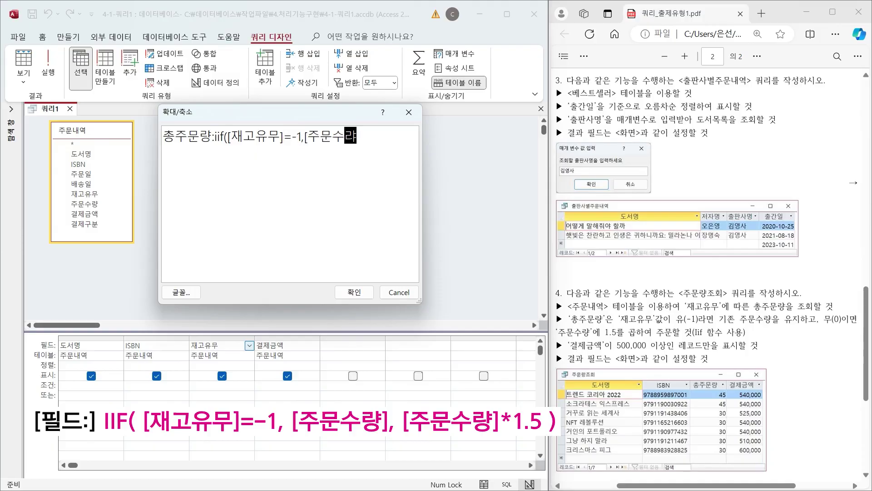
type("ㅇ]")
type(",")
type("[주문수")
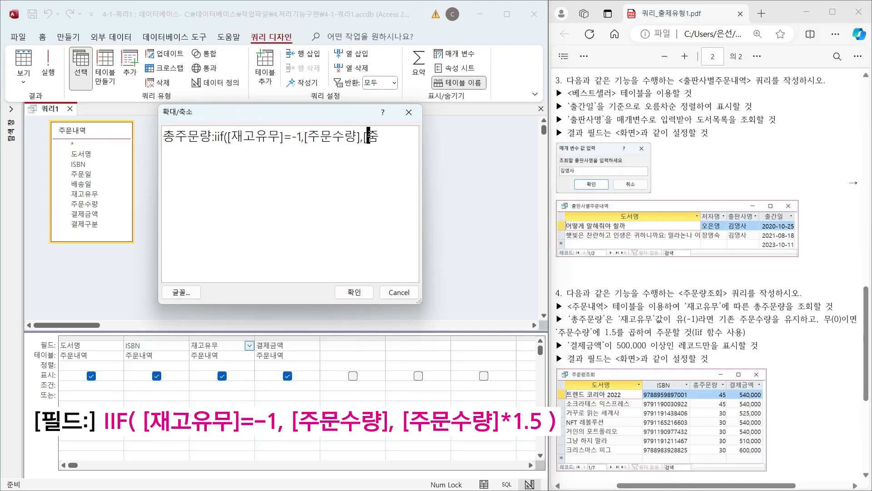
type("량]*1.5)")
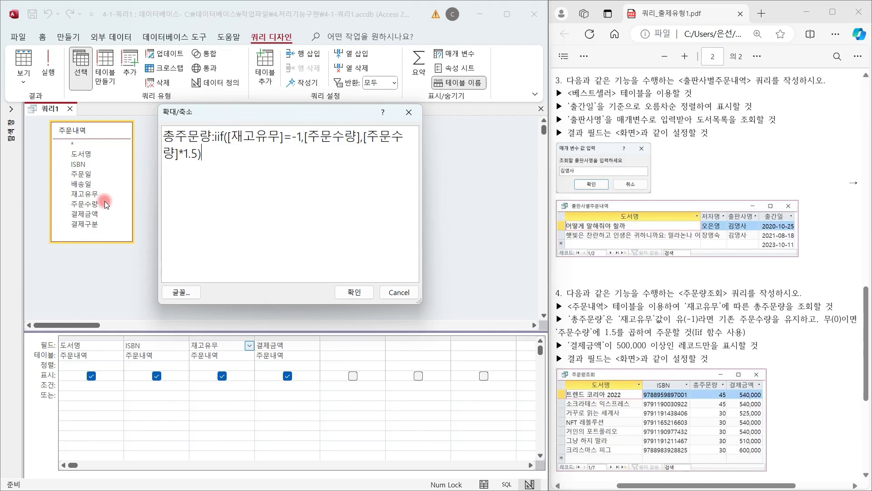
left_click(351, 294)
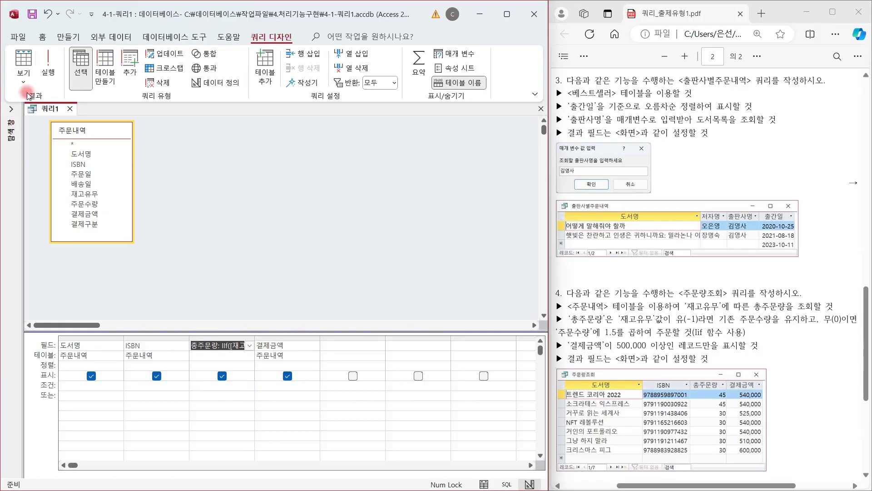
Check the calculated 총주문량 column in the query results and return to the design
left_click(24, 61)
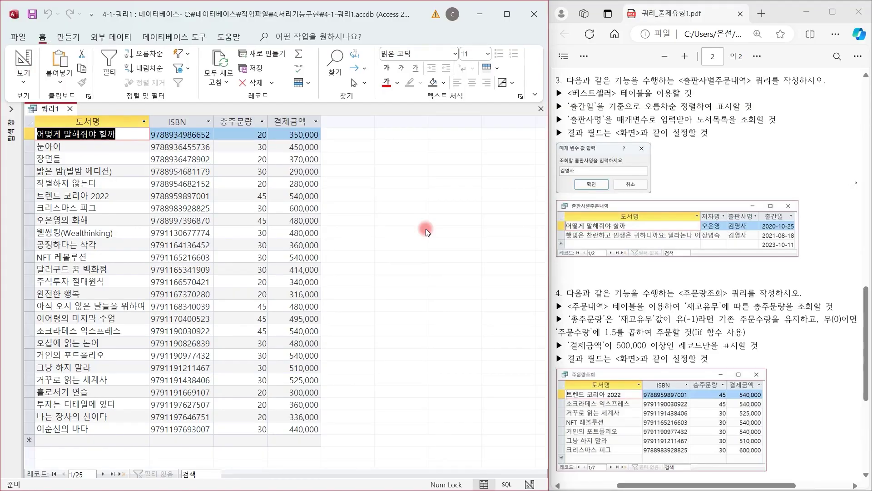
left_click(25, 63)
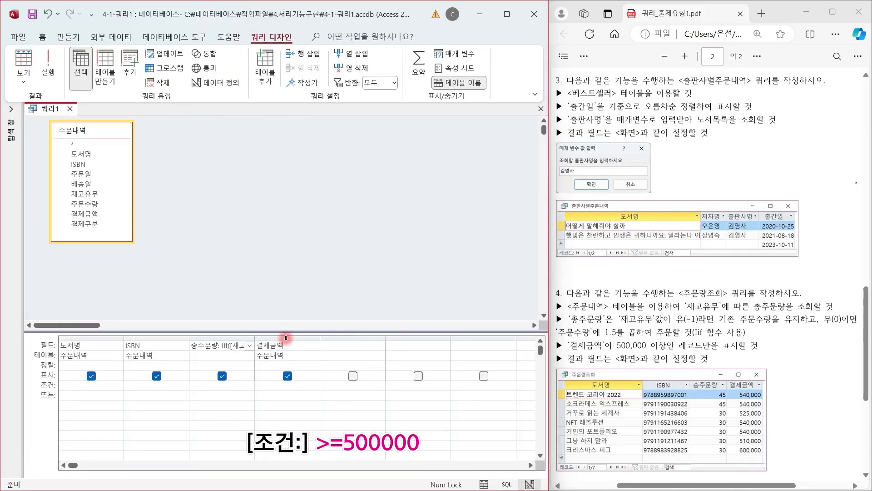
Set the 결제금액 criterion to >=500000 and preview the filtered records
left_click(274, 389)
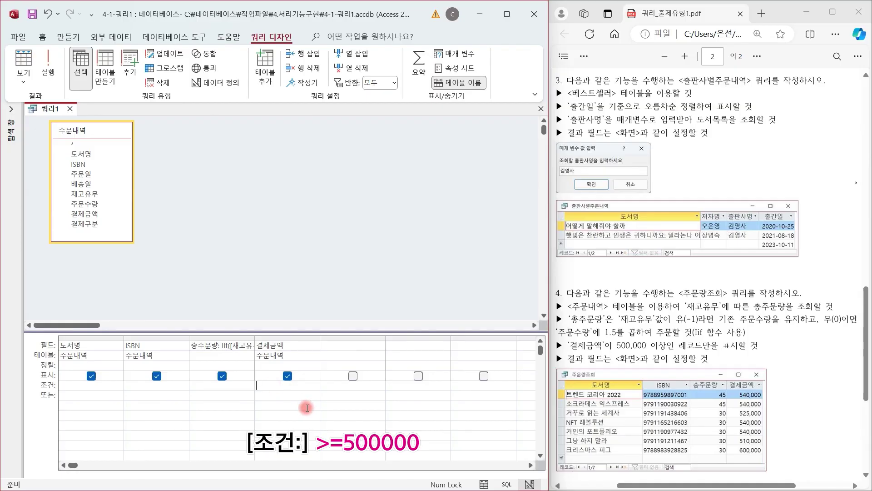
type(">=500000")
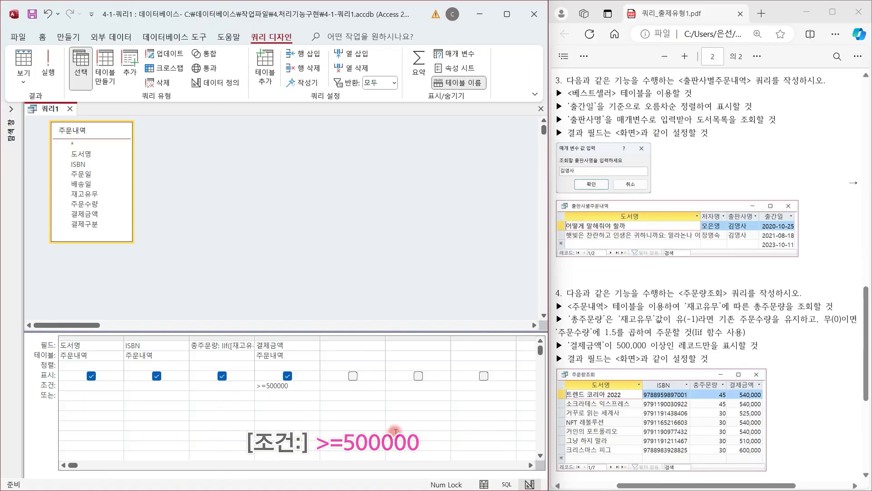
left_click(25, 63)
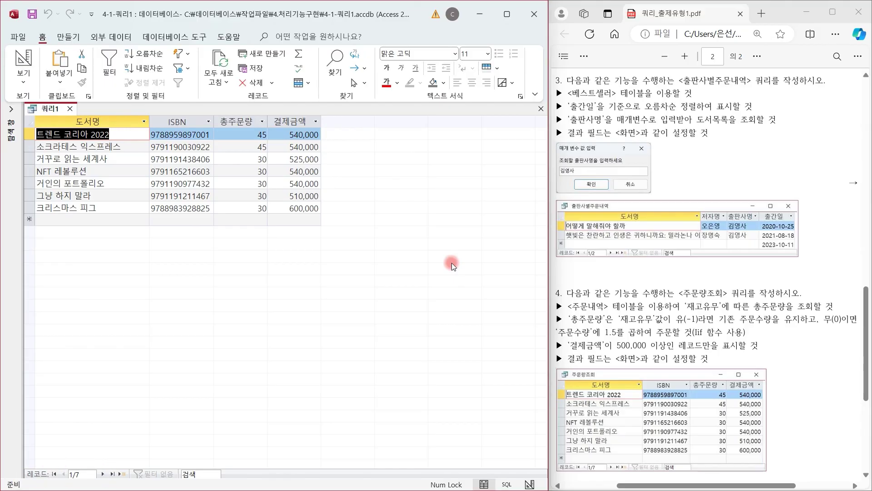
Save the query as 주문량조회
left_click(32, 14)
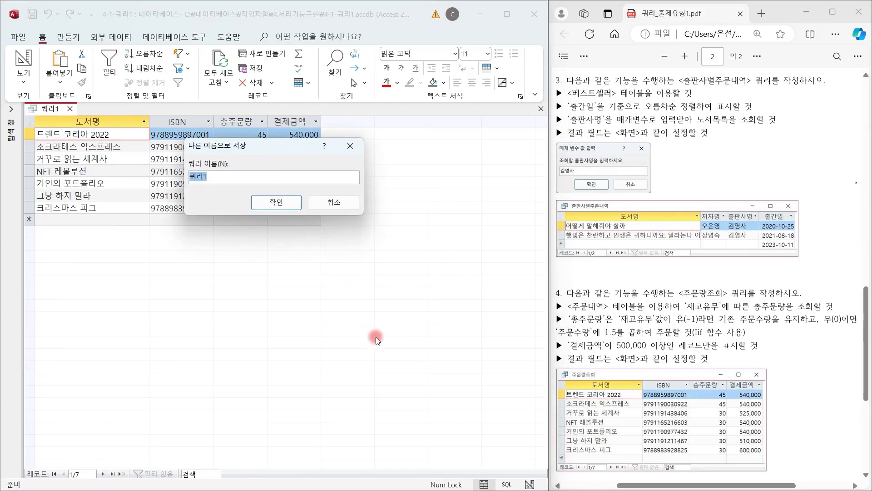
type("주문")
type("량조회")
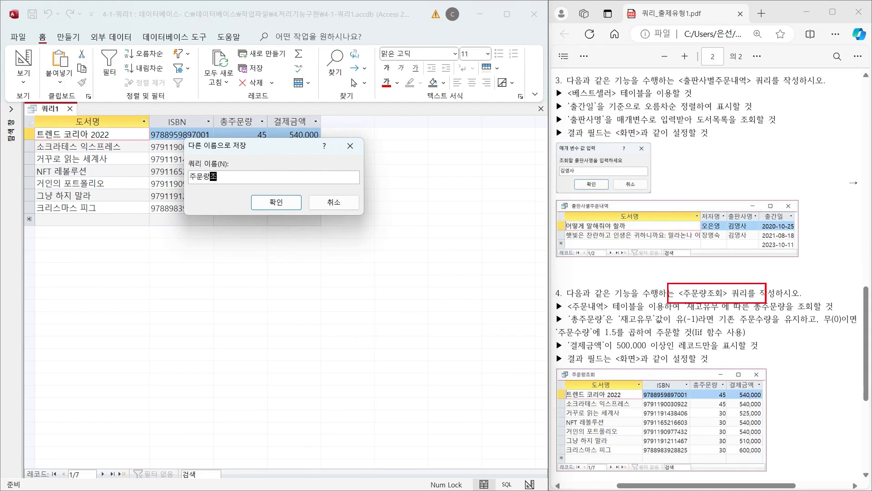
left_click(277, 205)
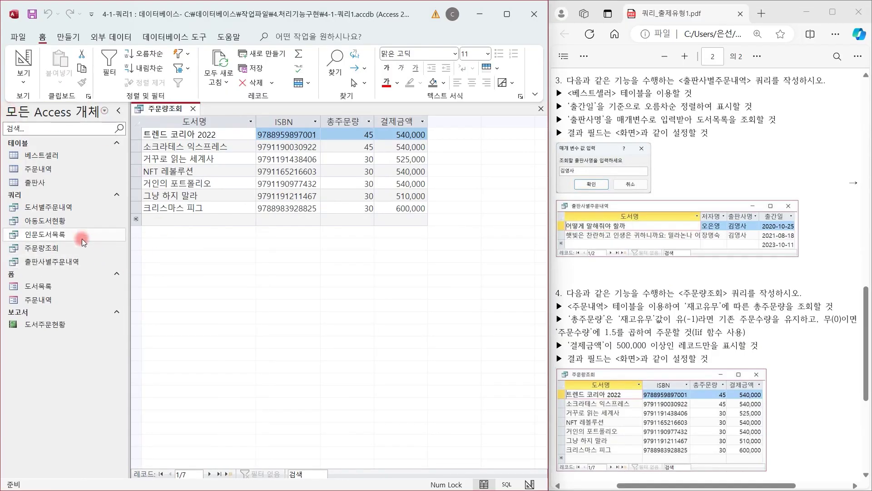